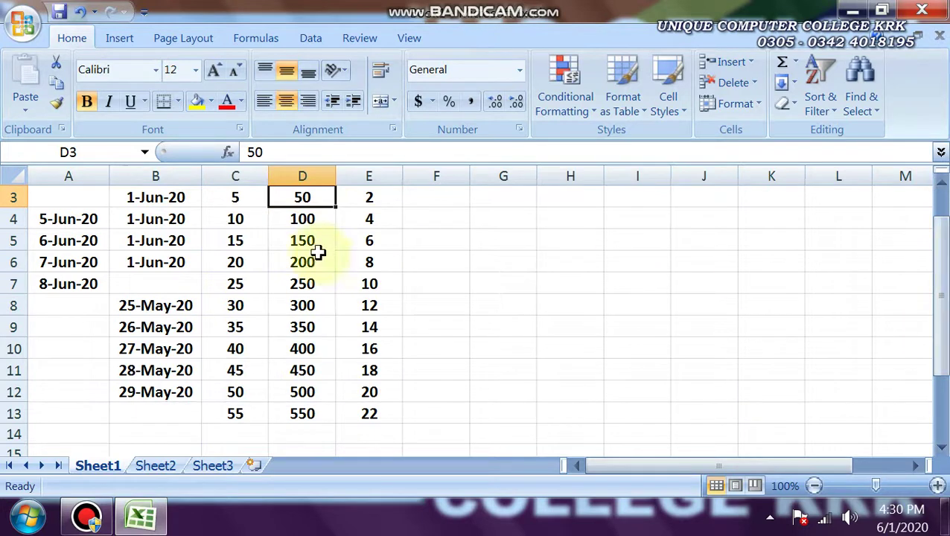
drag(227, 195, 344, 262)
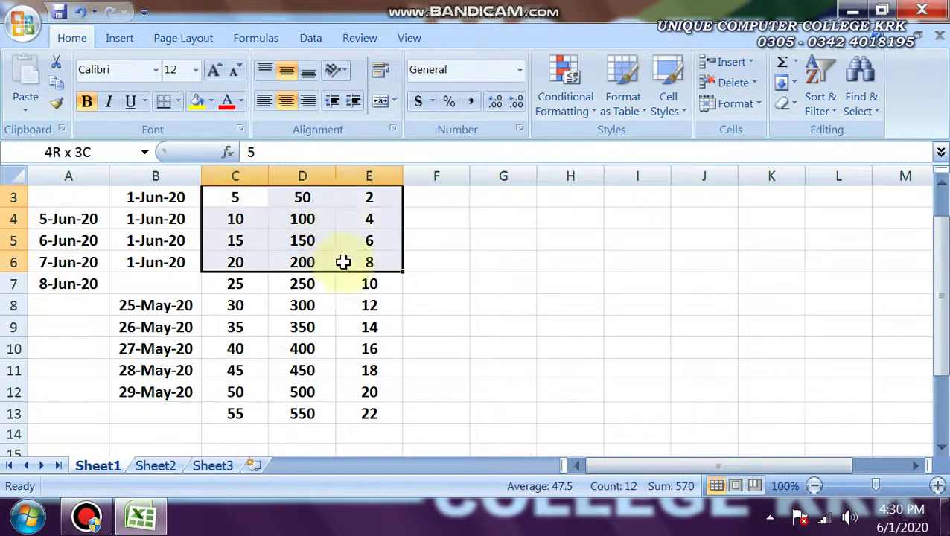
scroll(346, 267, down, 1)
click(359, 285)
click(370, 331)
drag(937, 349, 925, 262)
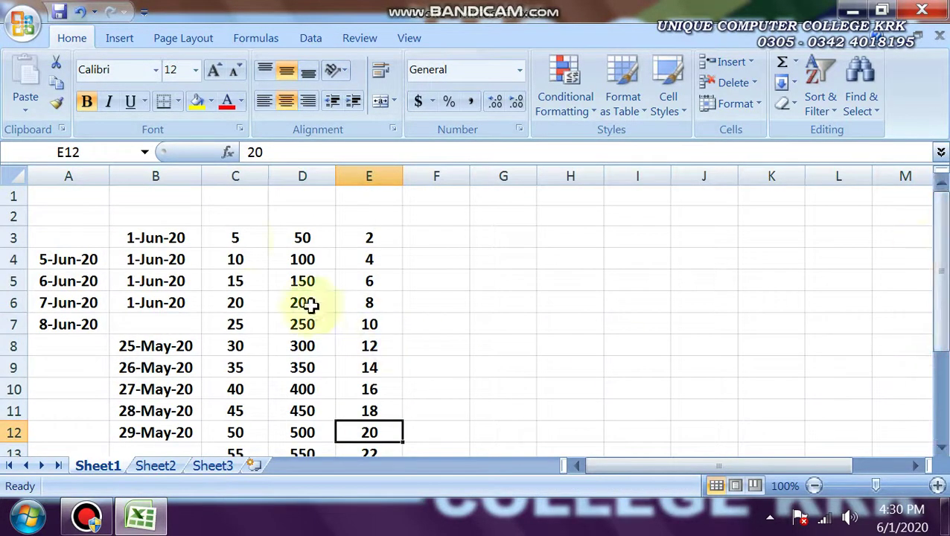
Select the number block C3:E13 and set up a Greater Than highlight rule with a threshold of 200
click(235, 237)
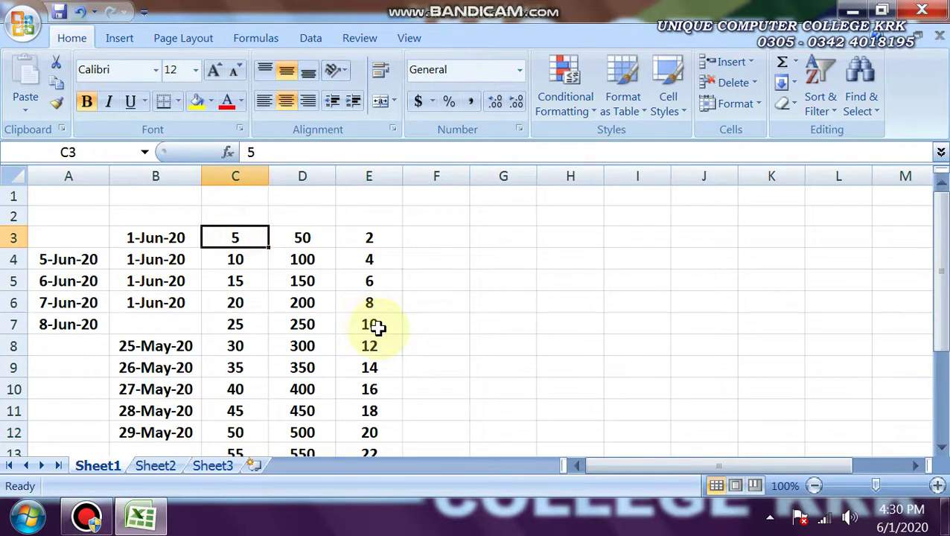
key(shift+Right)
key(shift+Right)
key(shift+Down)
key(shift+Down)
key(shift+Down)
key(shift+Down)
key(shift+Down)
key(shift+Down)
key(shift+Down)
key(shift+Down)
key(shift+Down)
key(shift+Down)
key(shift+Down)
key(shift+Down)
key(shift+Down)
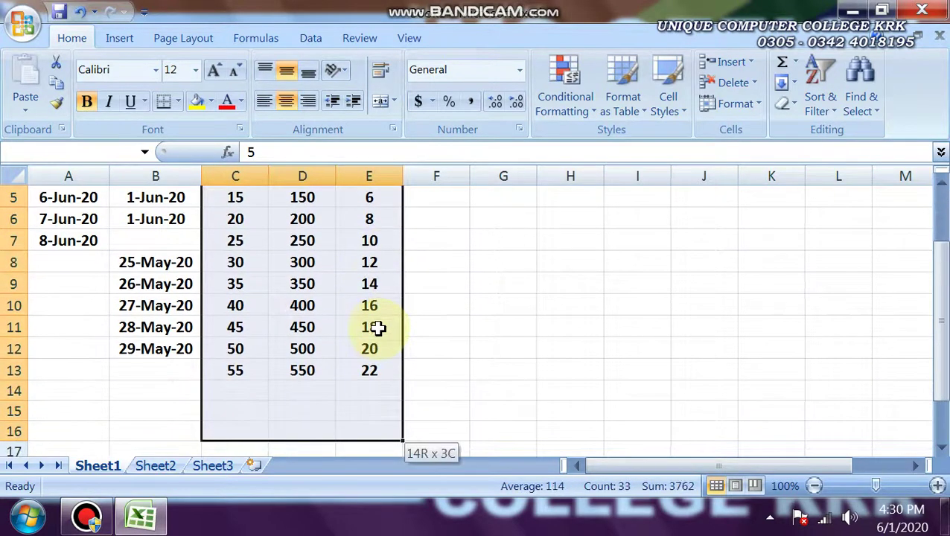
key(shift+Up)
key(shift+Up)
key(shift+Up)
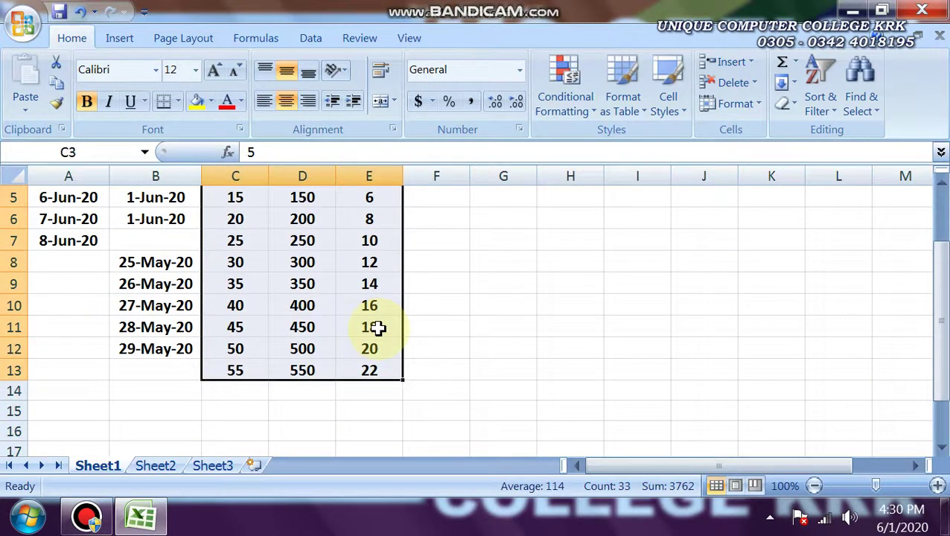
click(587, 117)
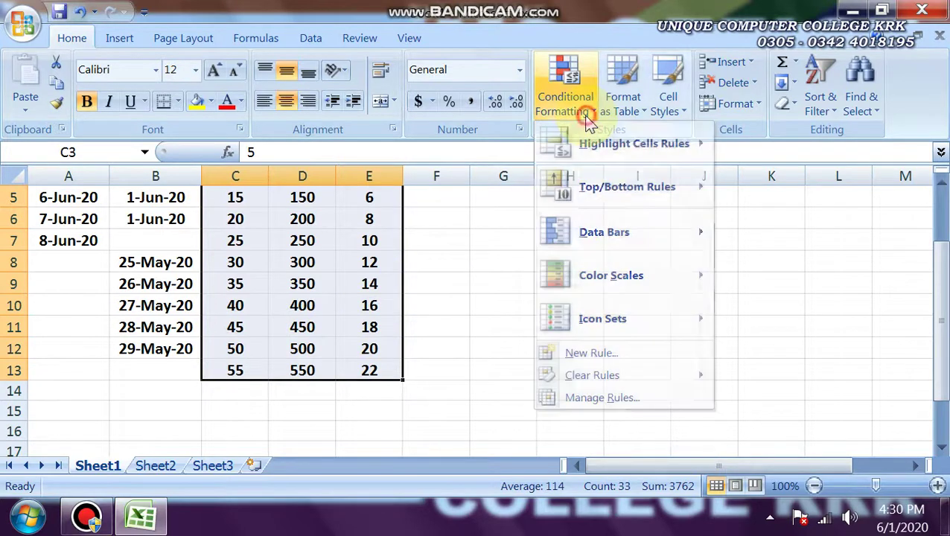
click(580, 110)
click(579, 107)
mouse_move(597, 147)
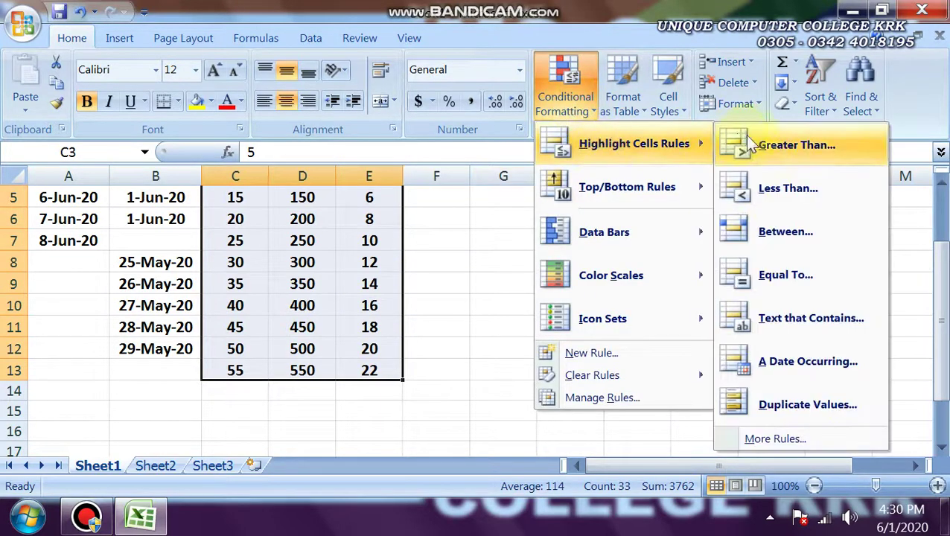
click(770, 143)
drag(364, 214, 684, 229)
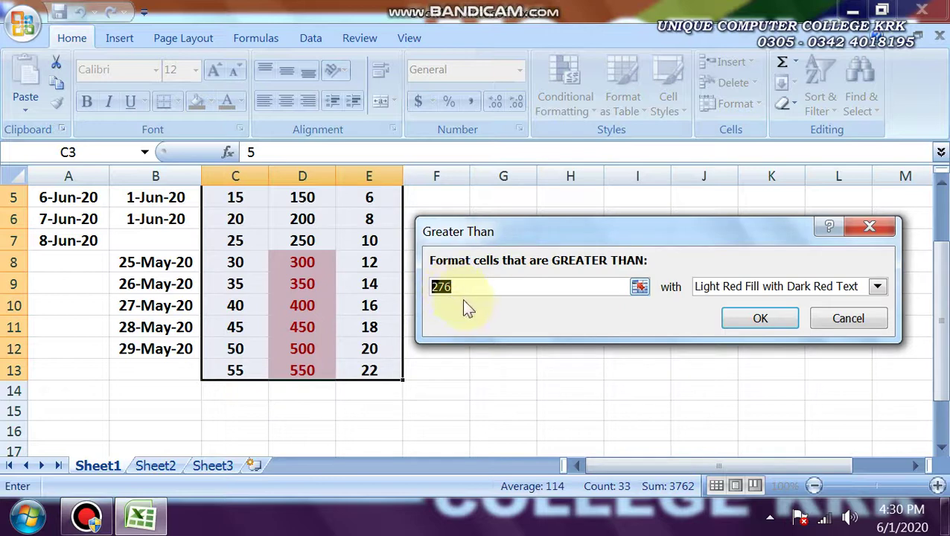
text(200)
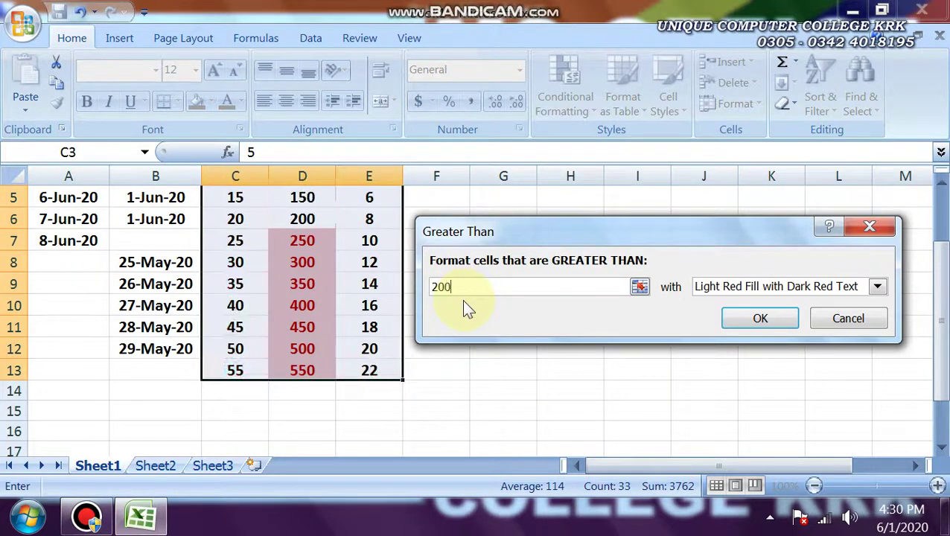
Set the Greater Than rule's format to Green Fill with Dark Green Text and apply the rule
click(741, 287)
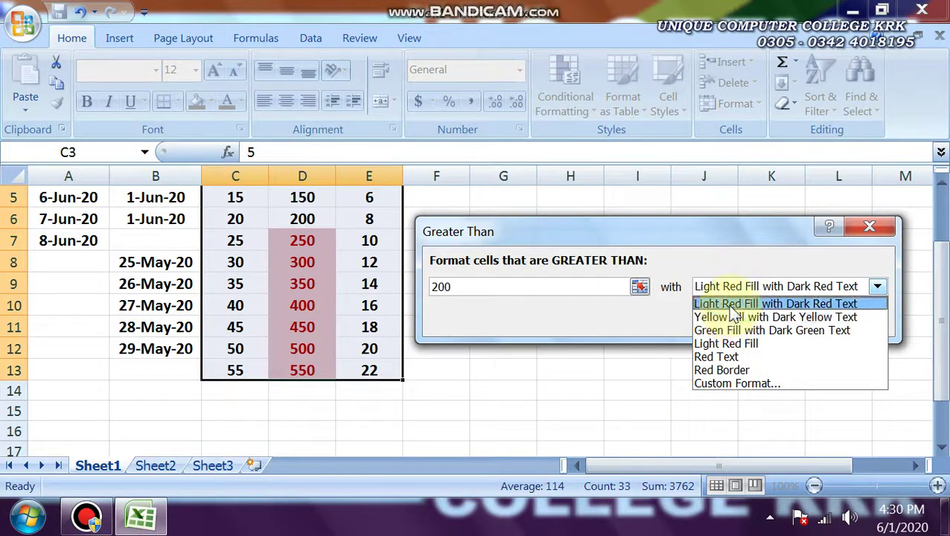
click(733, 319)
click(728, 294)
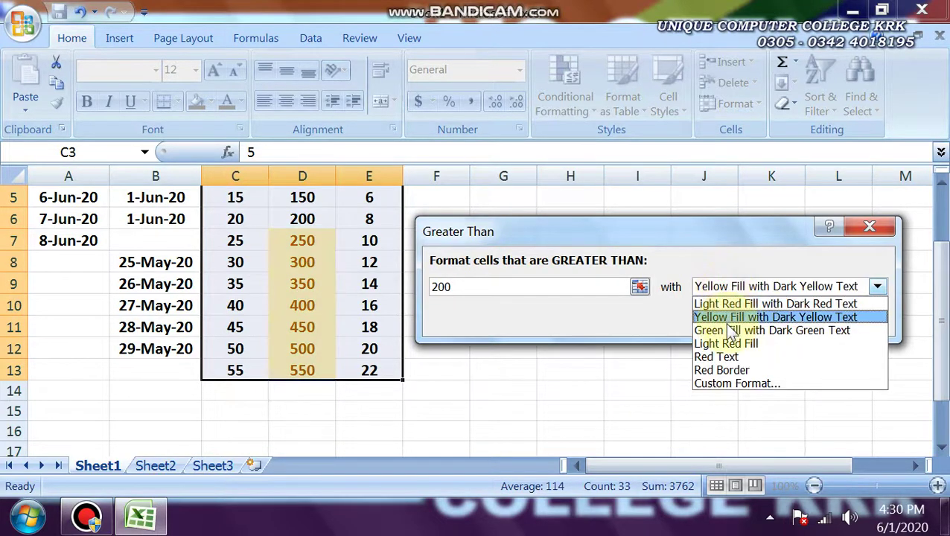
click(718, 329)
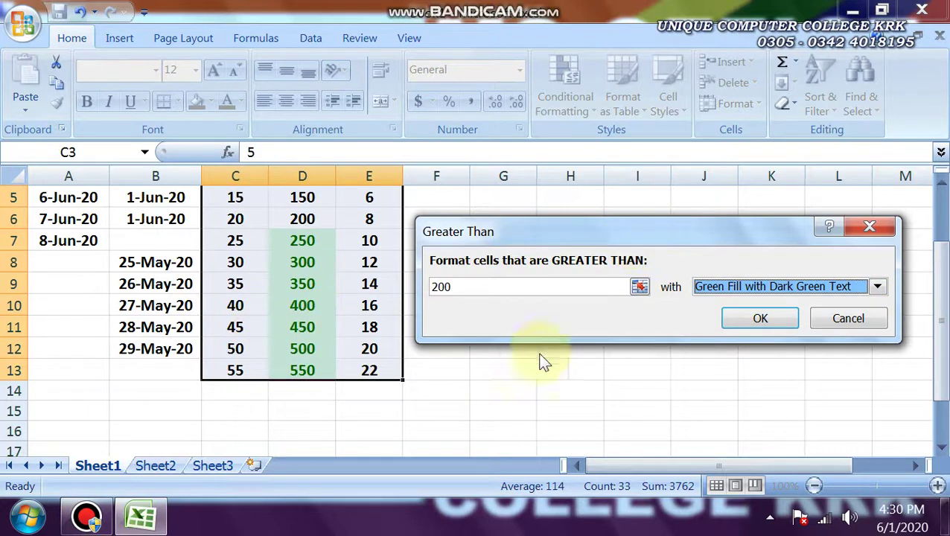
click(734, 318)
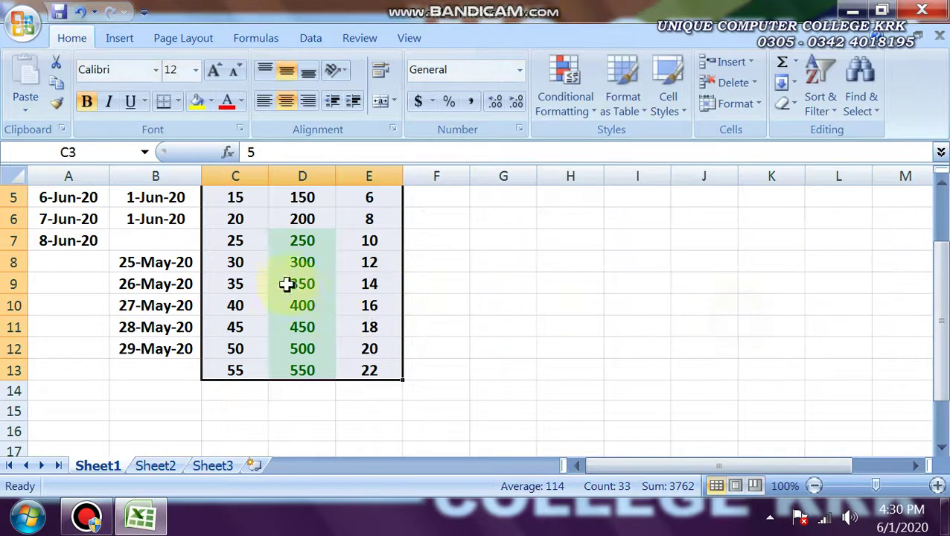
Highlight the values less than 50 in C3:E13 using Light Red Fill with Dark Red Text
click(584, 113)
mouse_move(588, 143)
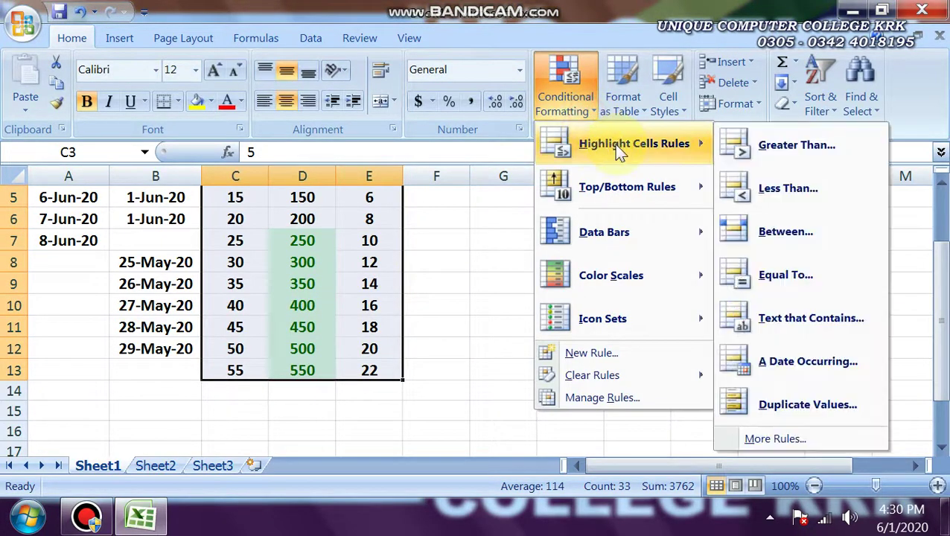
click(736, 188)
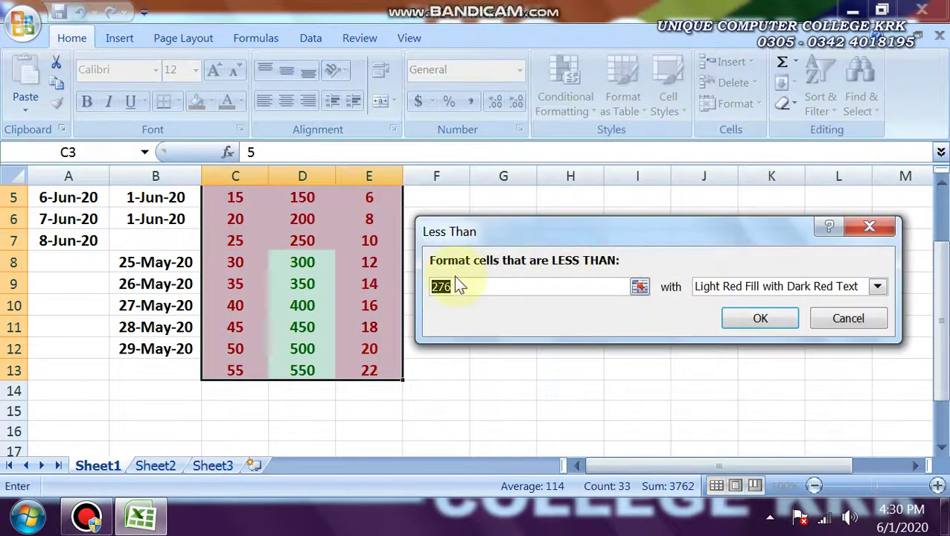
text(100)
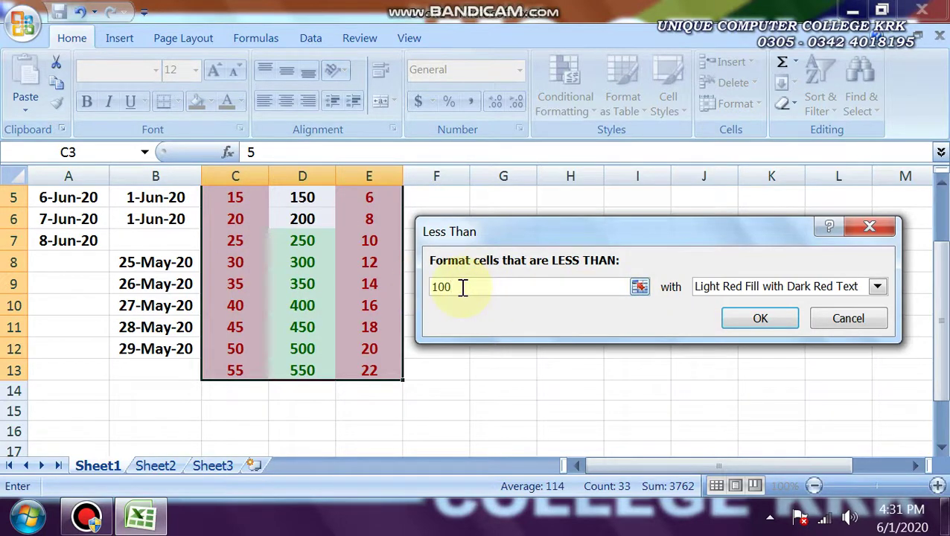
drag(463, 287, 429, 289)
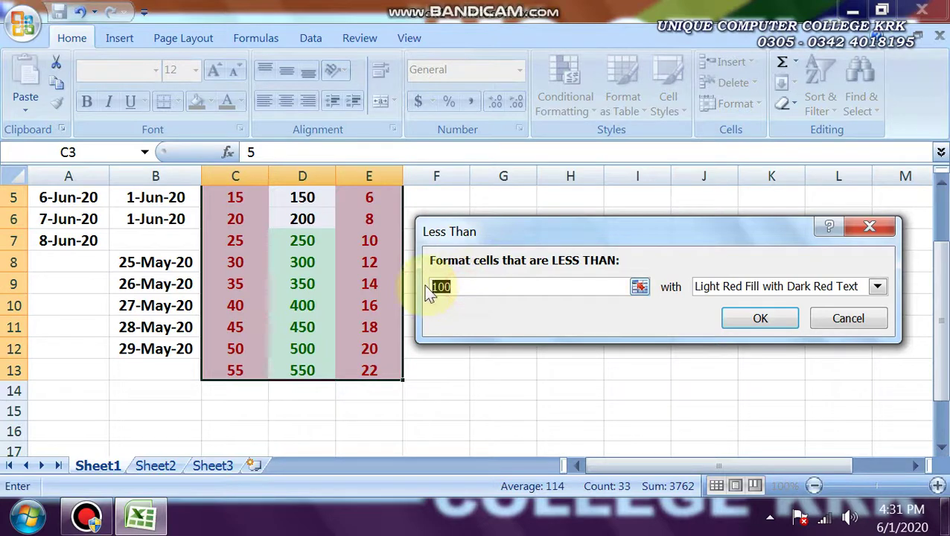
text(50)
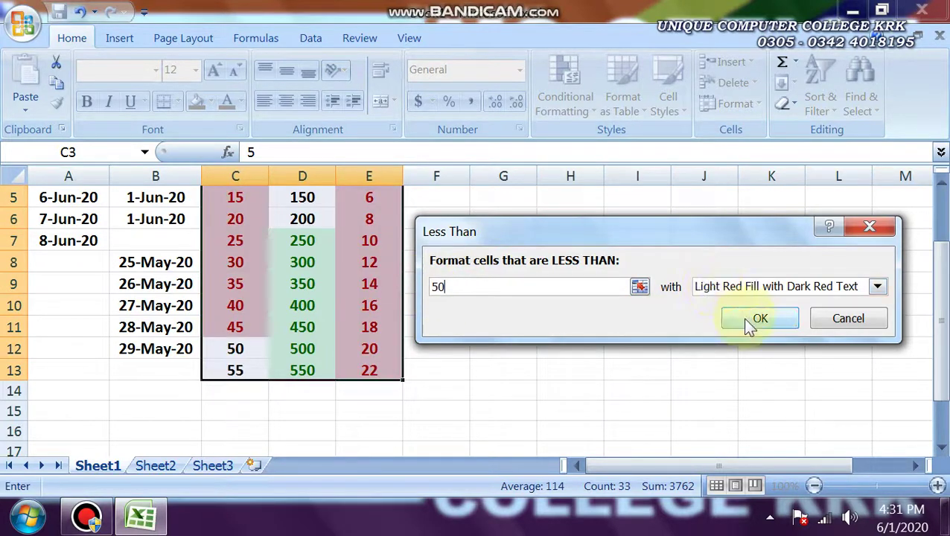
click(757, 319)
drag(940, 307, 940, 291)
click(447, 320)
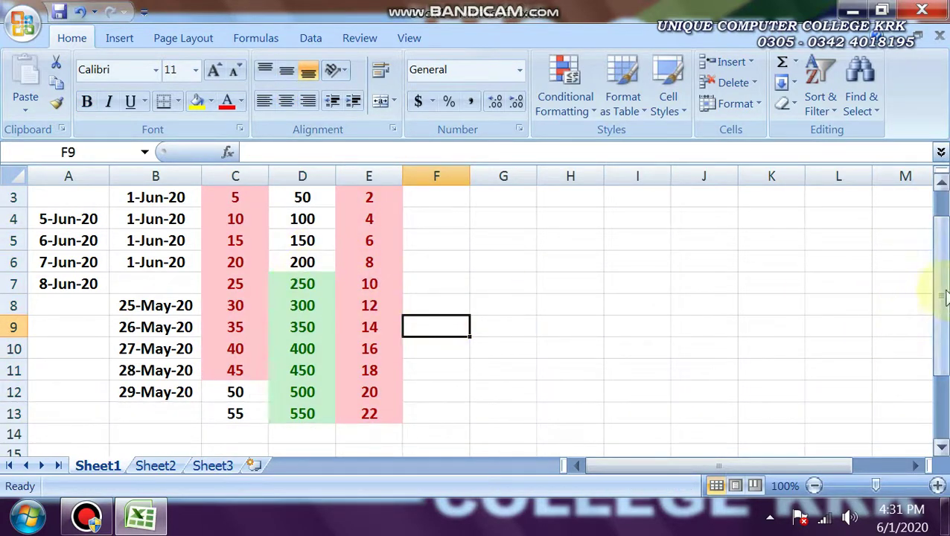
Reselect the number block C3:E13
drag(940, 291, 939, 281)
drag(235, 218, 350, 431)
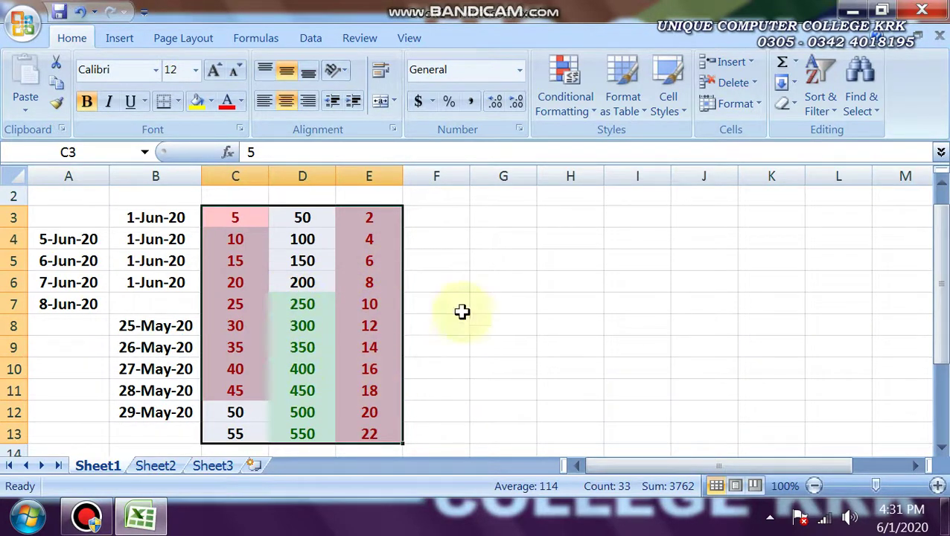
click(585, 115)
mouse_move(629, 143)
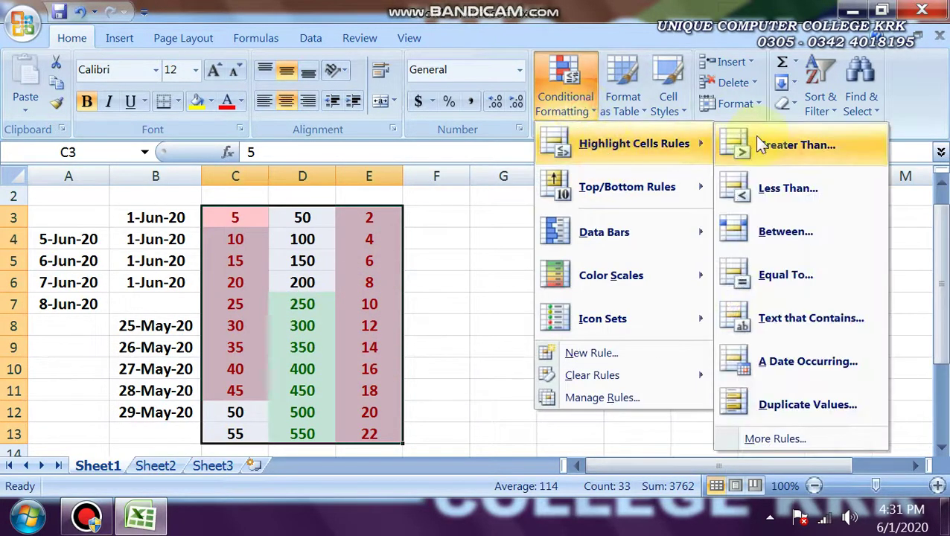
click(754, 229)
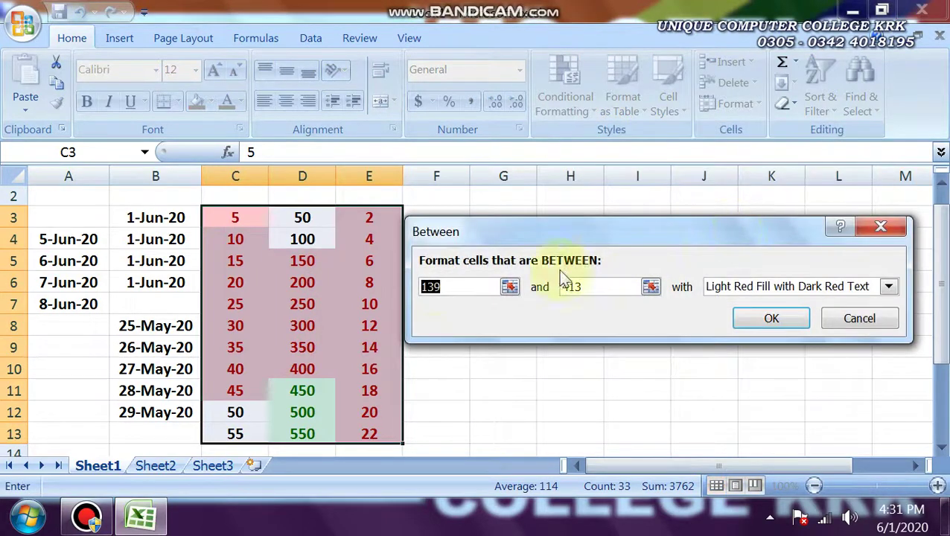
click(859, 318)
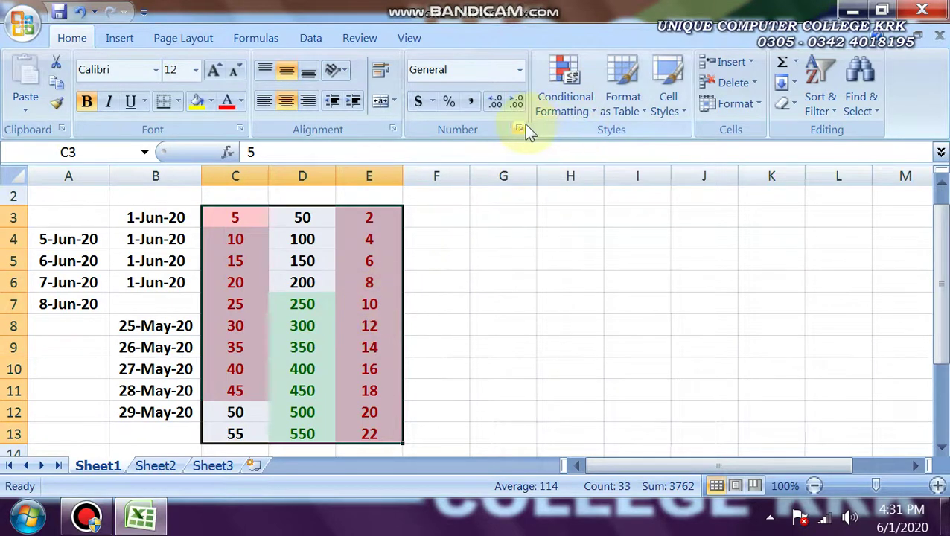
Clear the conditional formatting rules from the selected cells C3:E13
click(559, 101)
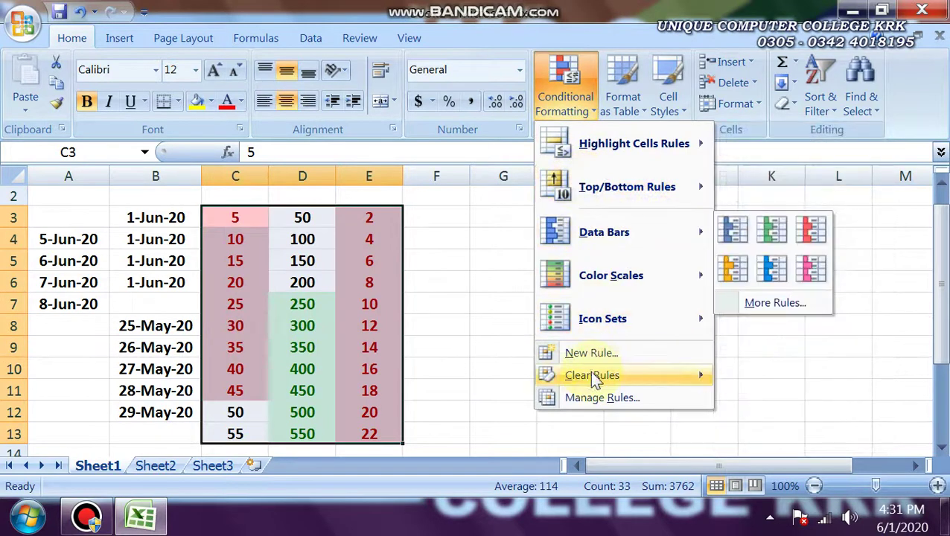
mouse_move(587, 377)
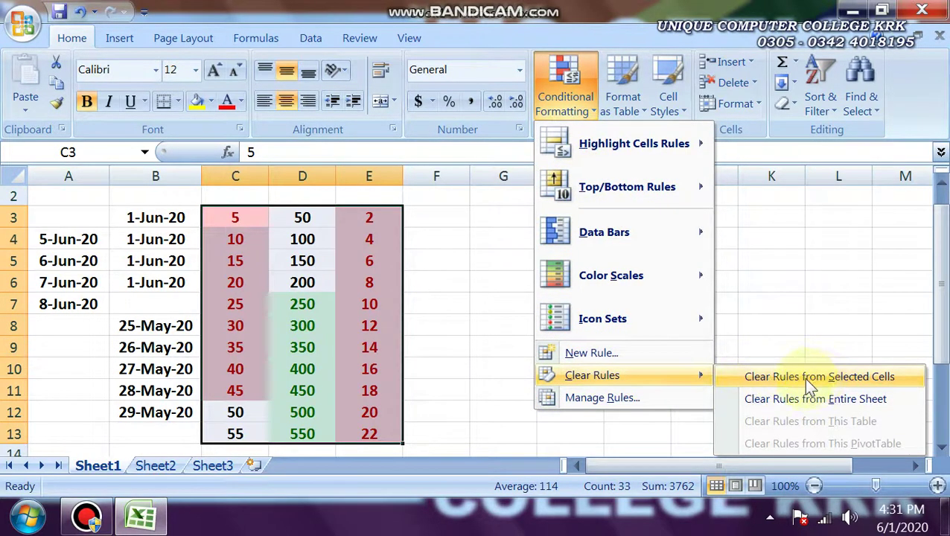
click(832, 377)
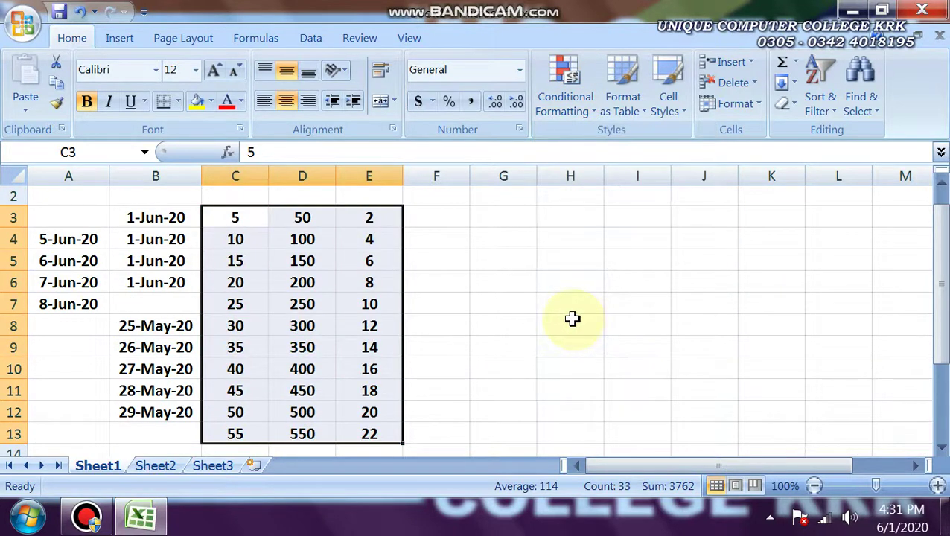
Set up a Between highlight rule on C3:E13 for values from 140 to 400
click(558, 110)
mouse_move(634, 164)
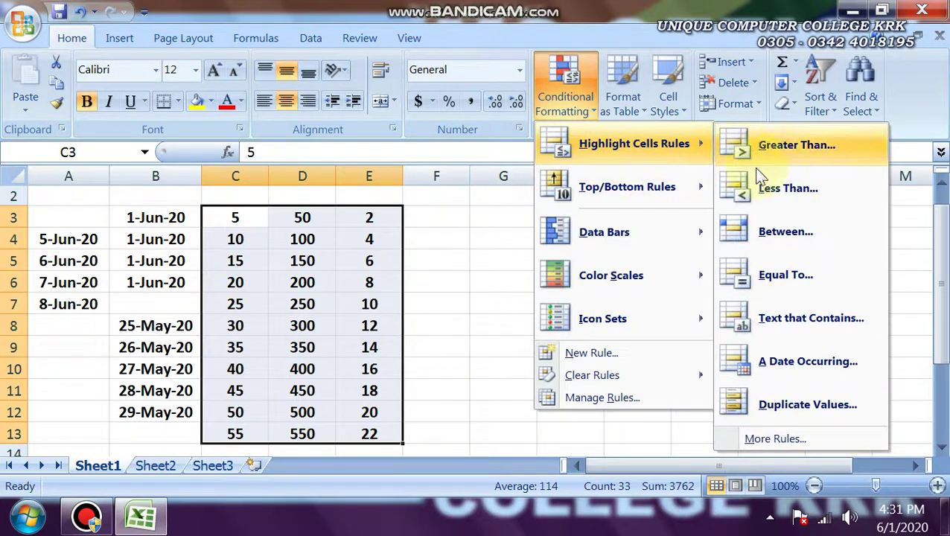
click(761, 232)
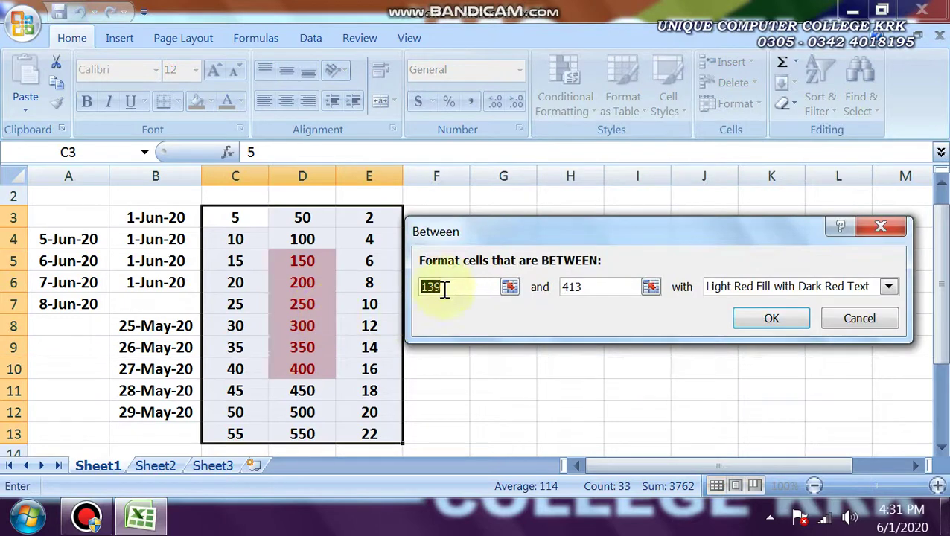
drag(440, 289, 393, 280)
text(140)
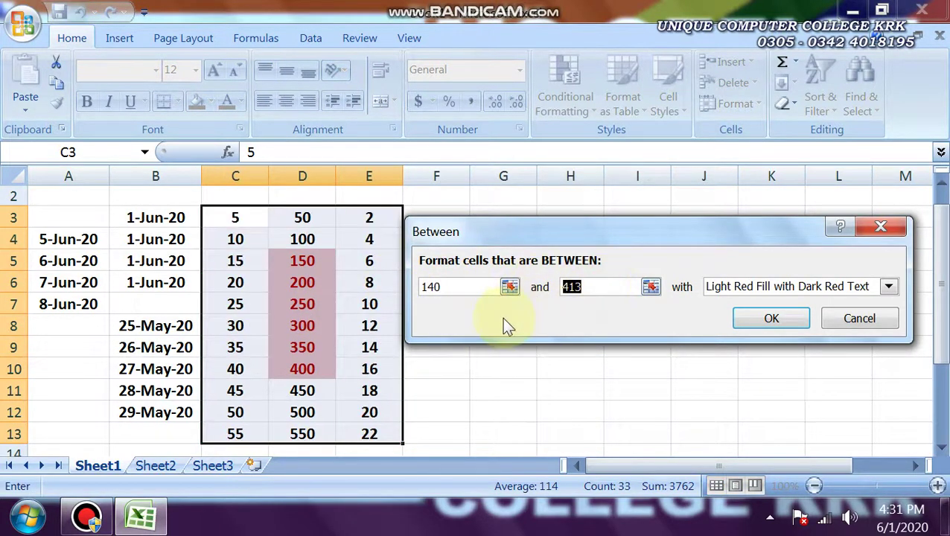
text(400)
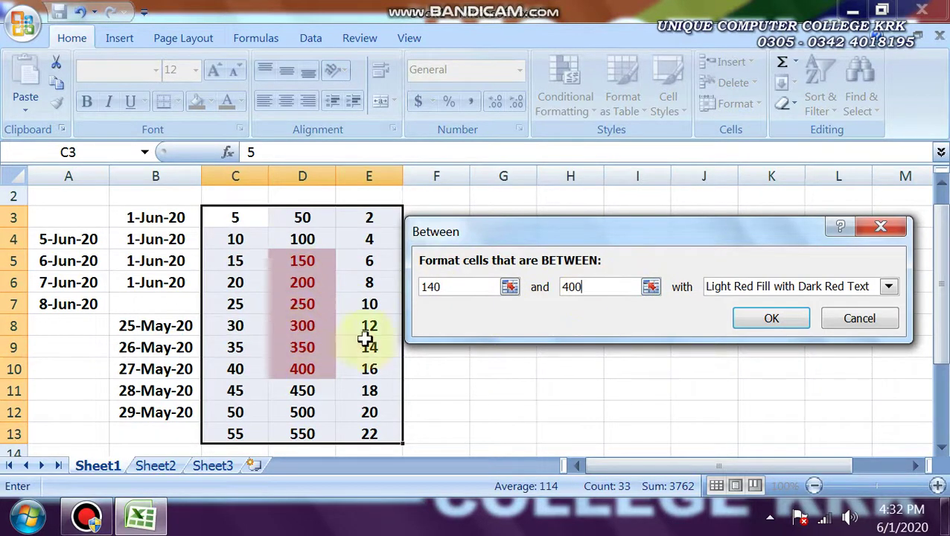
Preview Light Red Fill and Red Text for the Between rule, and choose Yellow Fill with Dark Yellow Text
click(716, 287)
click(711, 342)
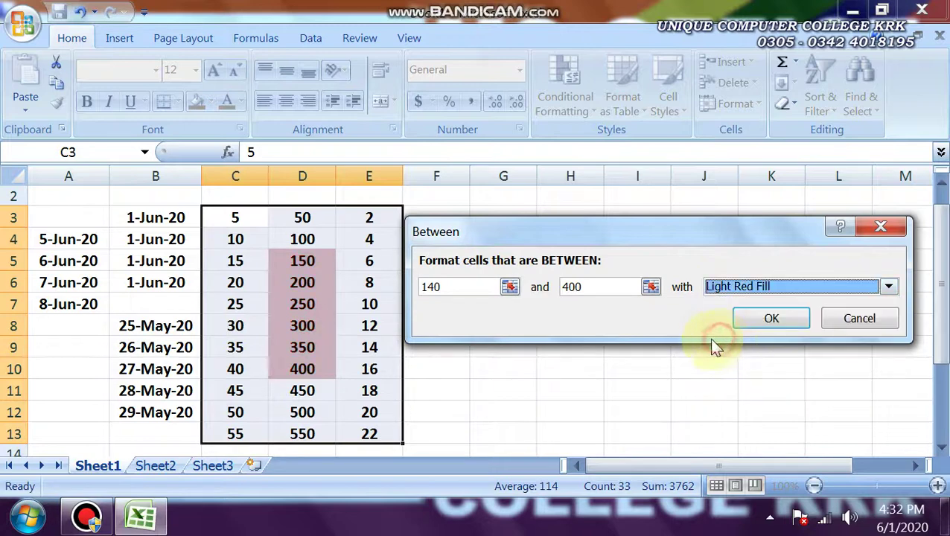
click(784, 287)
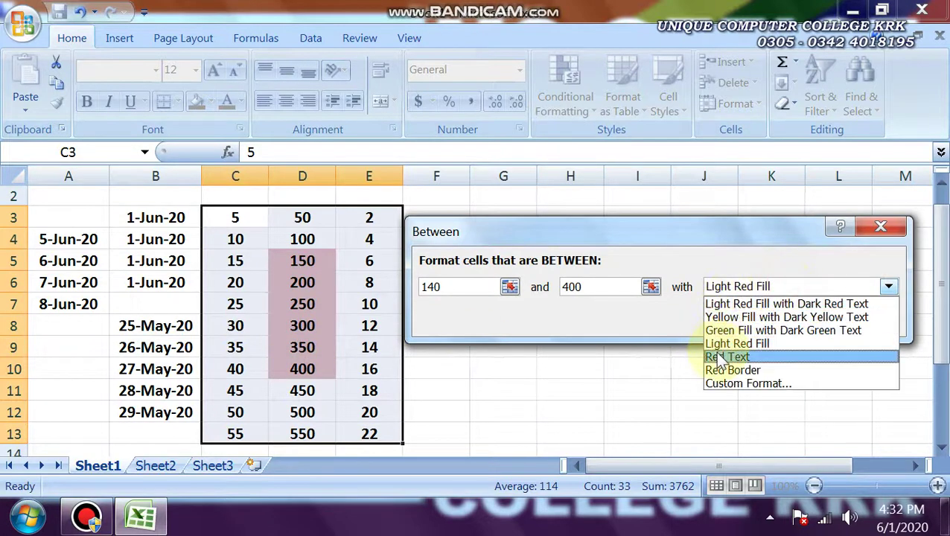
click(717, 356)
click(713, 286)
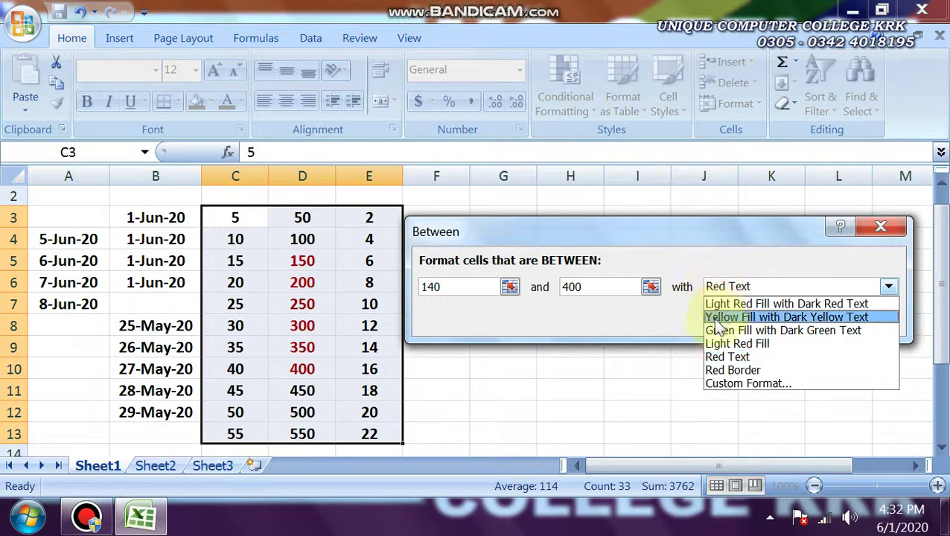
click(716, 318)
click(716, 286)
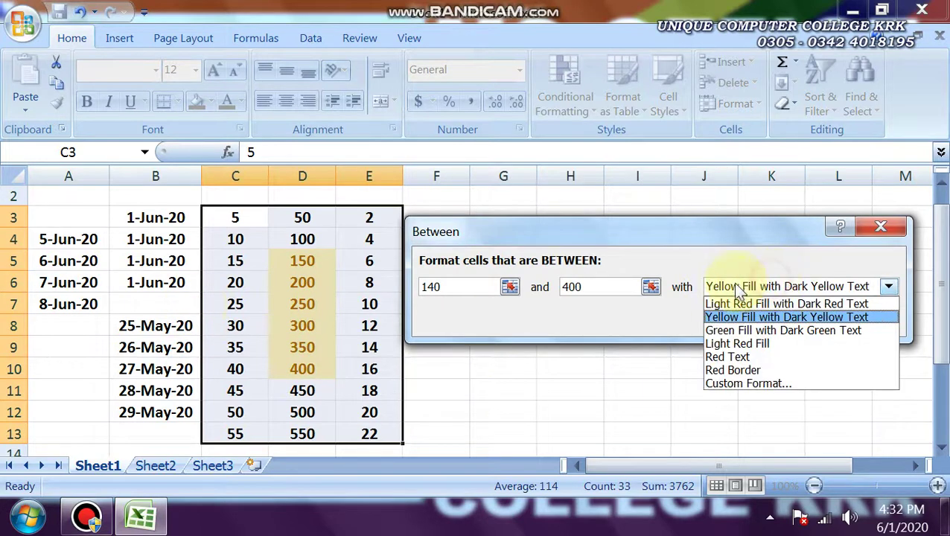
click(621, 332)
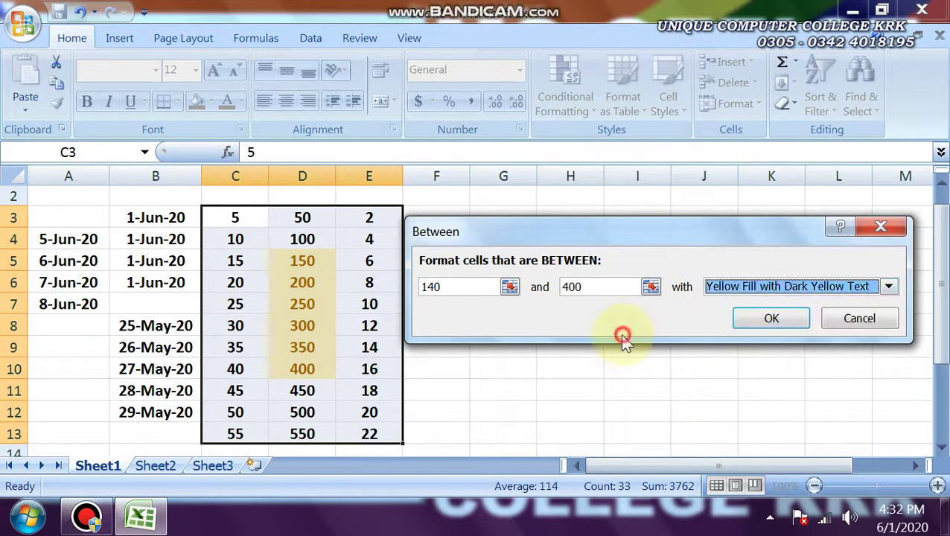
Cancel the Between rule and try an Equal To highlight rule for the value 40 on C3:E13
click(841, 326)
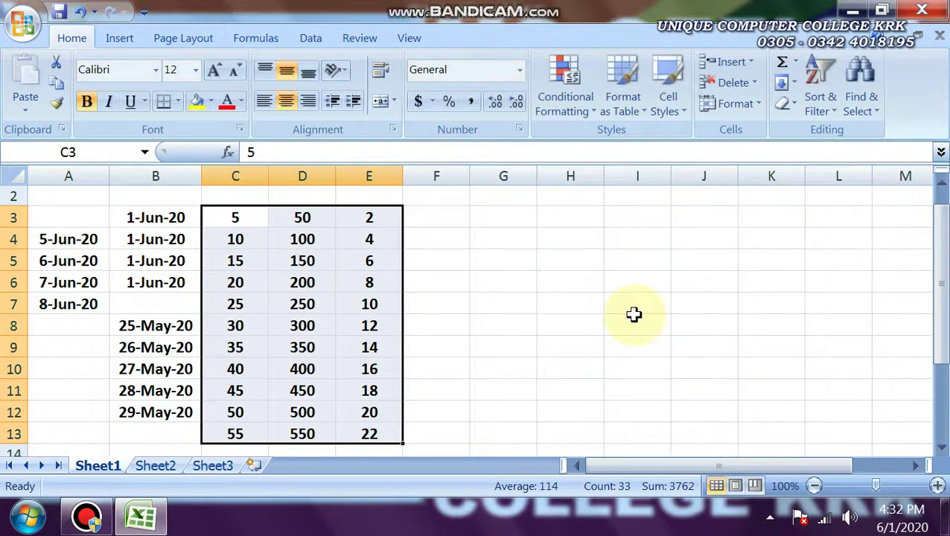
click(575, 117)
mouse_move(607, 143)
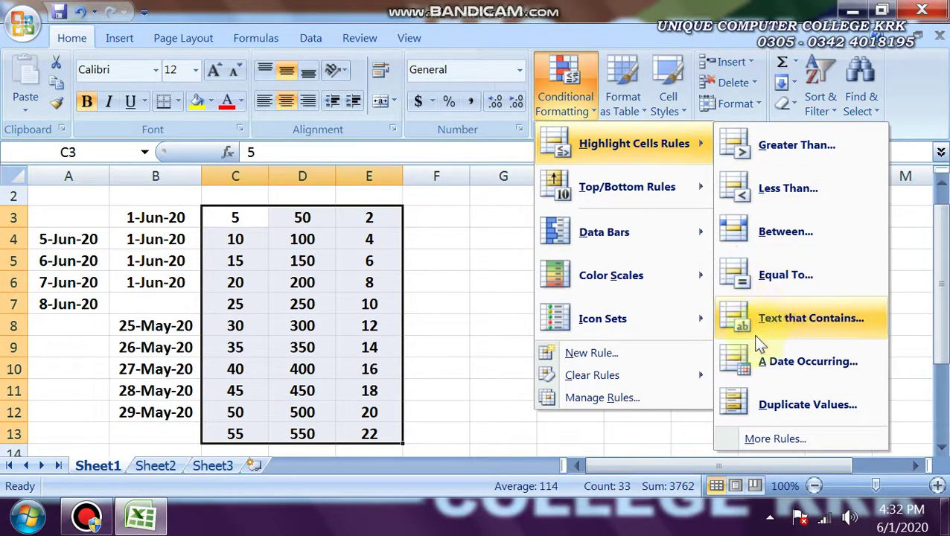
click(761, 269)
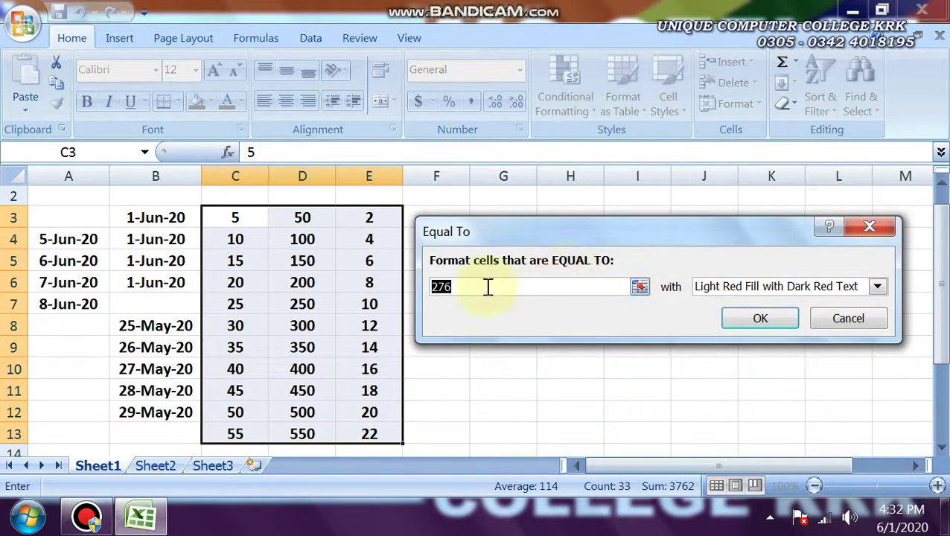
text(40)
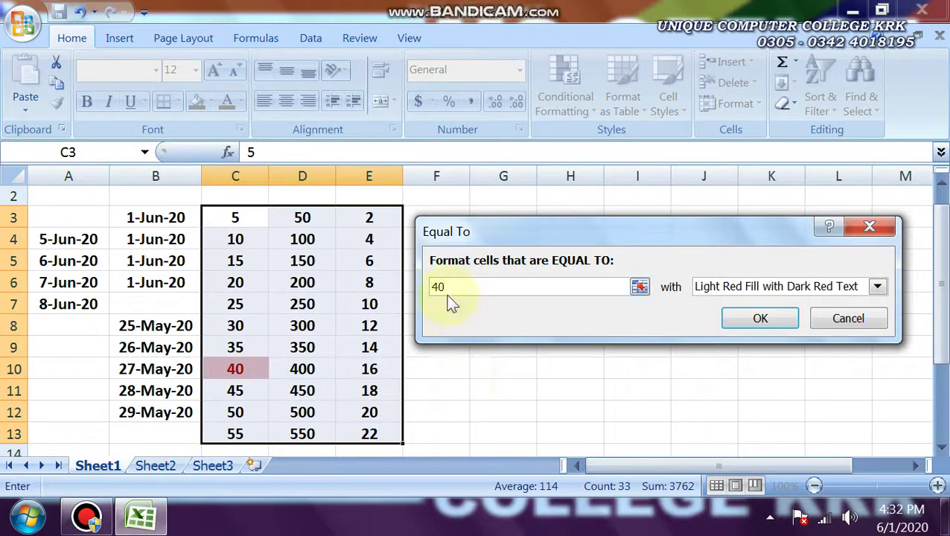
Preview the Equal To rule with the values 20 and 5, and cancel the rule
key(BackSpace)
key(BackSpace)
text(20)
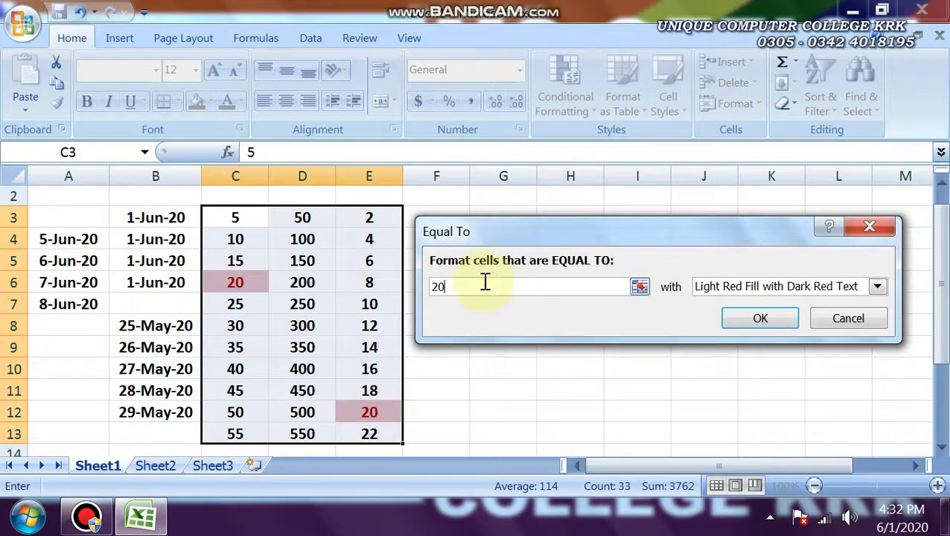
drag(484, 282, 425, 284)
text(5)
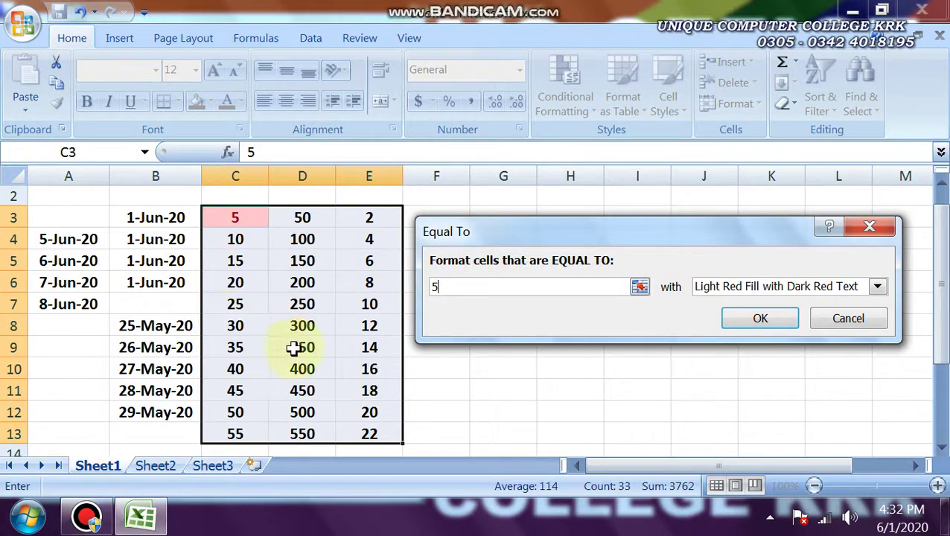
drag(470, 285, 413, 290)
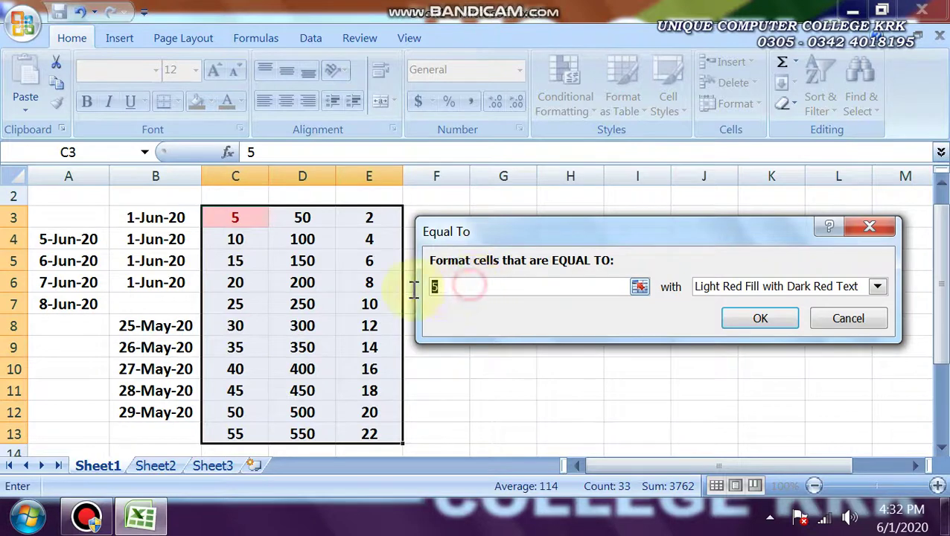
click(828, 320)
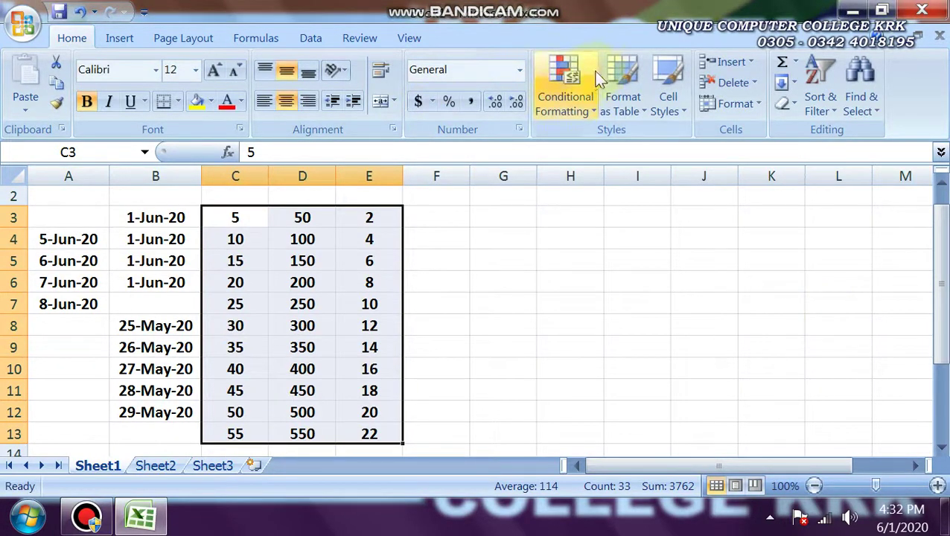
click(564, 101)
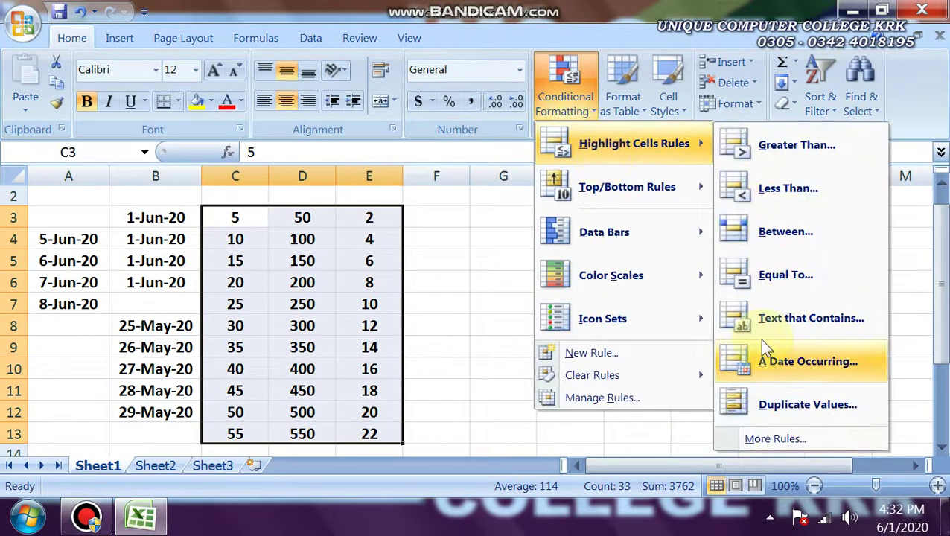
click(457, 274)
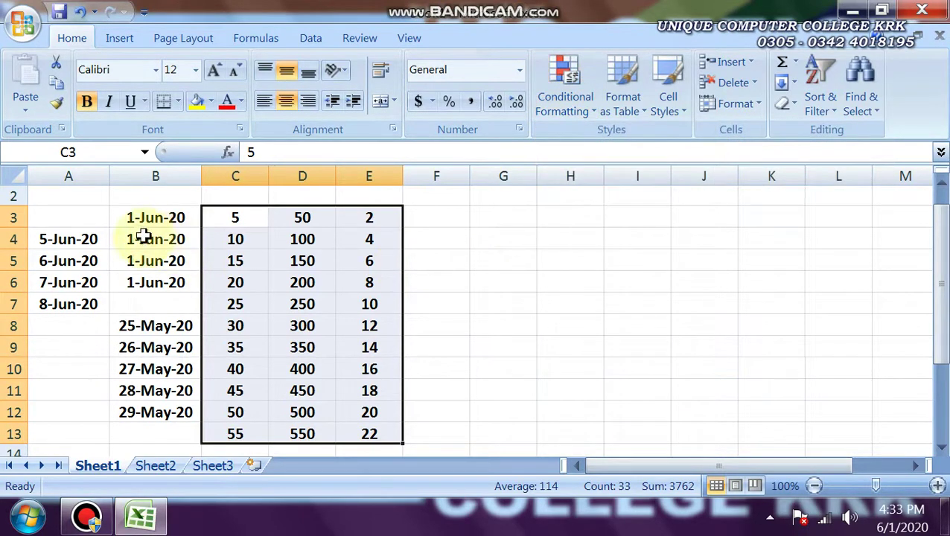
Enter a person's first name in cell B7 and the text Name in cell A3
click(142, 303)
text(Amir)
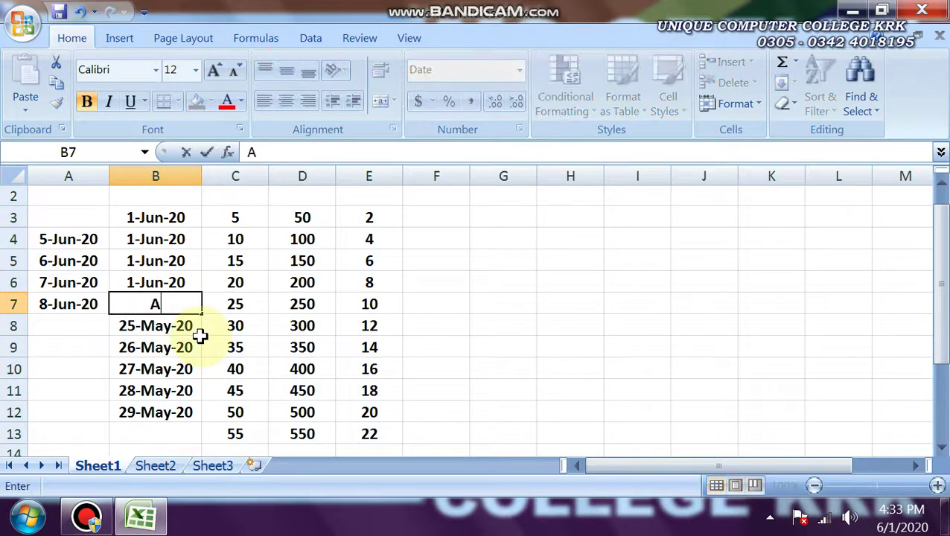
click(73, 216)
text(N)
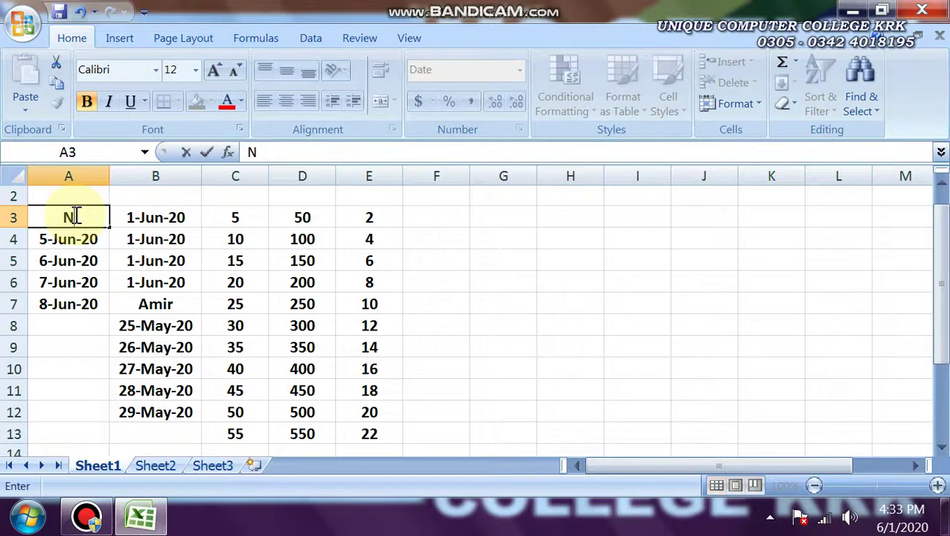
text(ame)
click(88, 328)
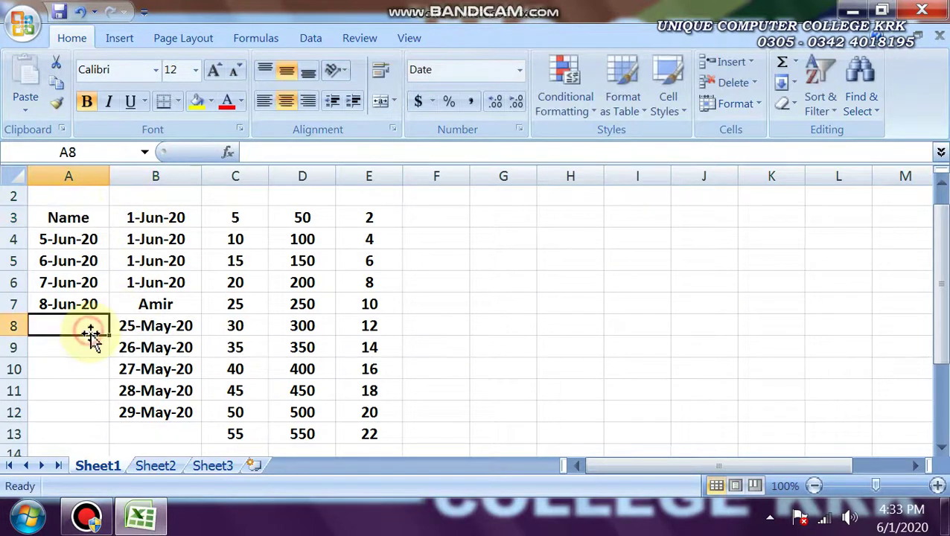
Select the whole data range A3:E13
drag(80, 218, 365, 430)
click(364, 432)
drag(66, 217, 61, 216)
key(shift+Right)
key(shift+Right)
key(shift+Right)
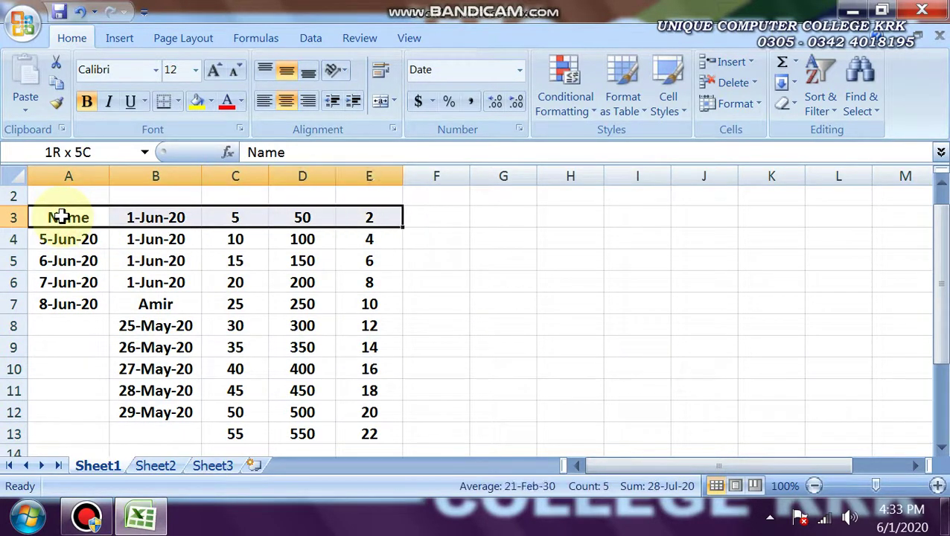
key(shift+Down)
key(shift+Down)
key(shift+Down)
key(shift+Down)
key(shift+Down)
key(shift+Down)
key(shift+Down)
key(shift+Down)
key(shift+Down)
key(shift+Down)
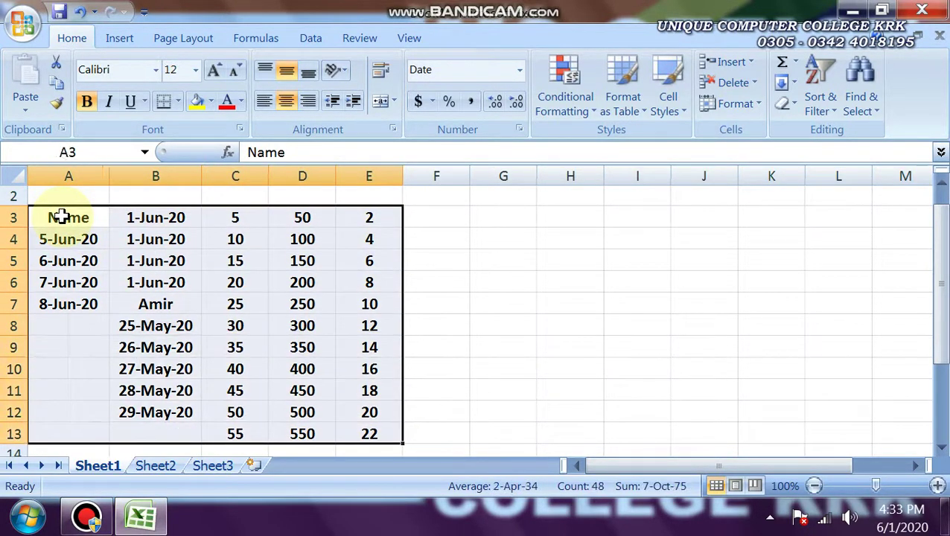
Set up a Text That Contains highlight rule on A3:E13 for the text 1
click(566, 96)
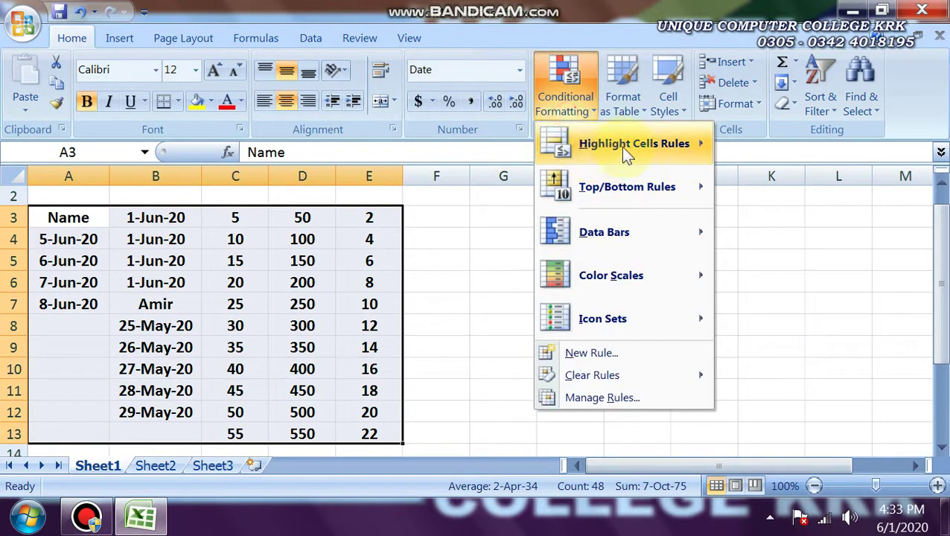
mouse_move(624, 151)
click(782, 313)
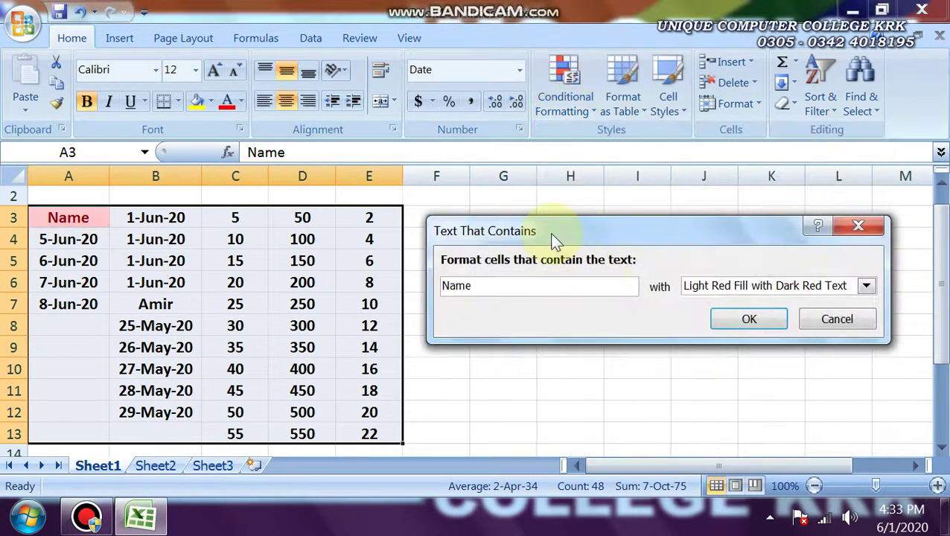
drag(554, 240, 539, 210)
double_click(457, 259)
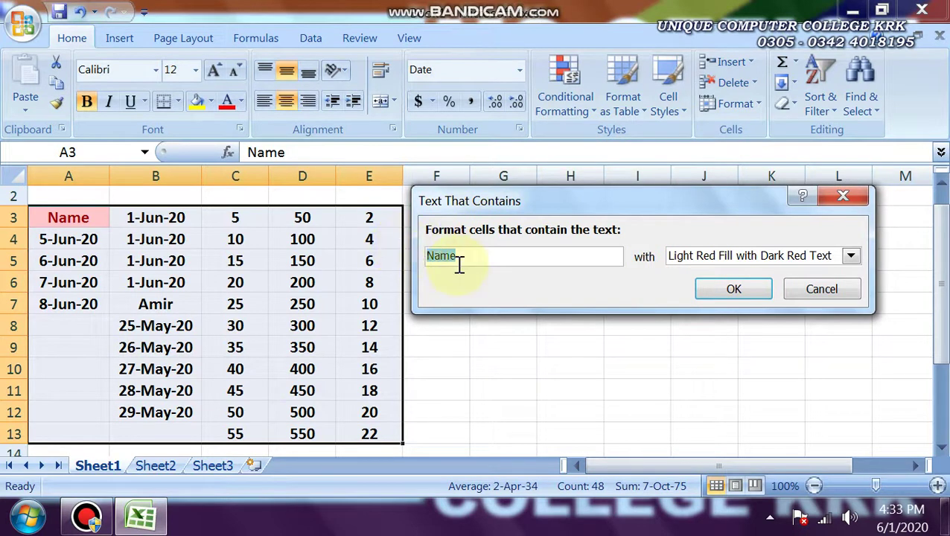
text(1)
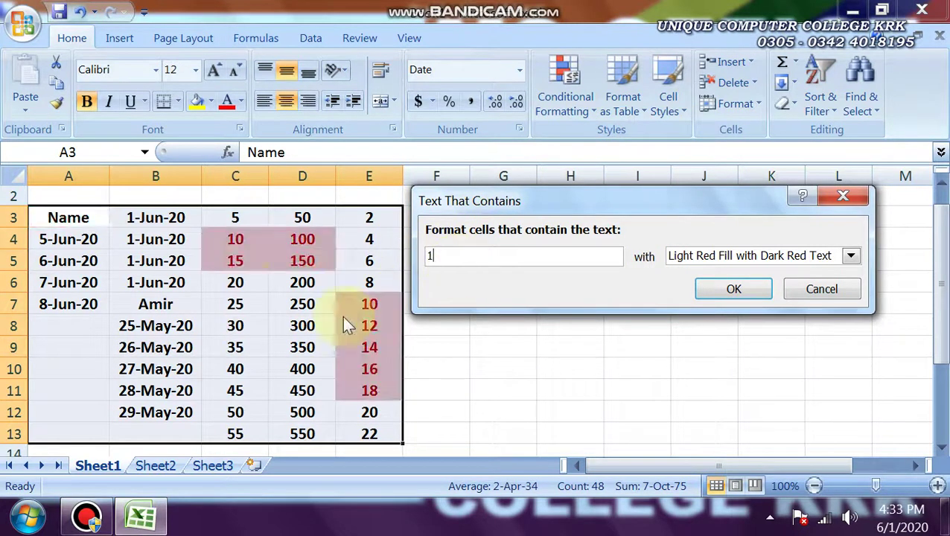
Preview Light Red Fill for the text rule, and choose Green Fill with Dark Green Text
click(728, 257)
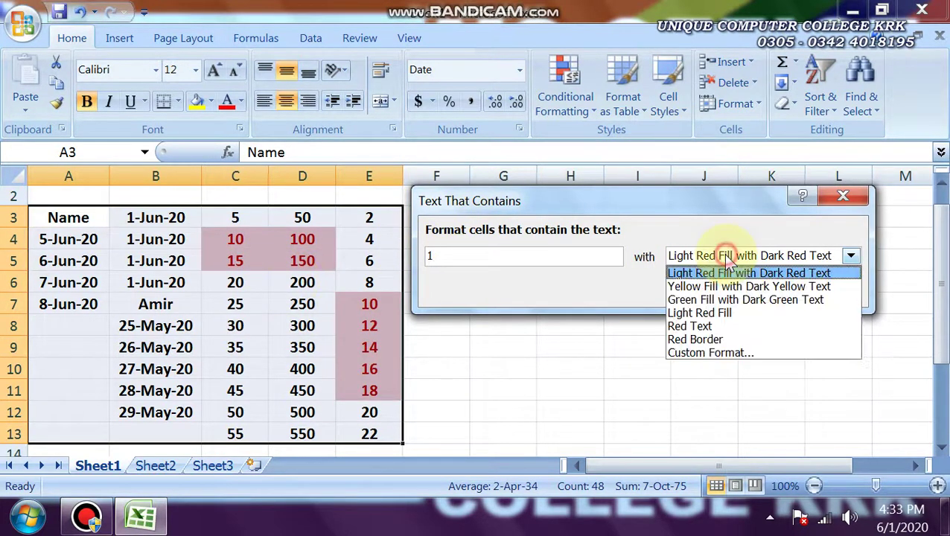
click(698, 313)
click(680, 258)
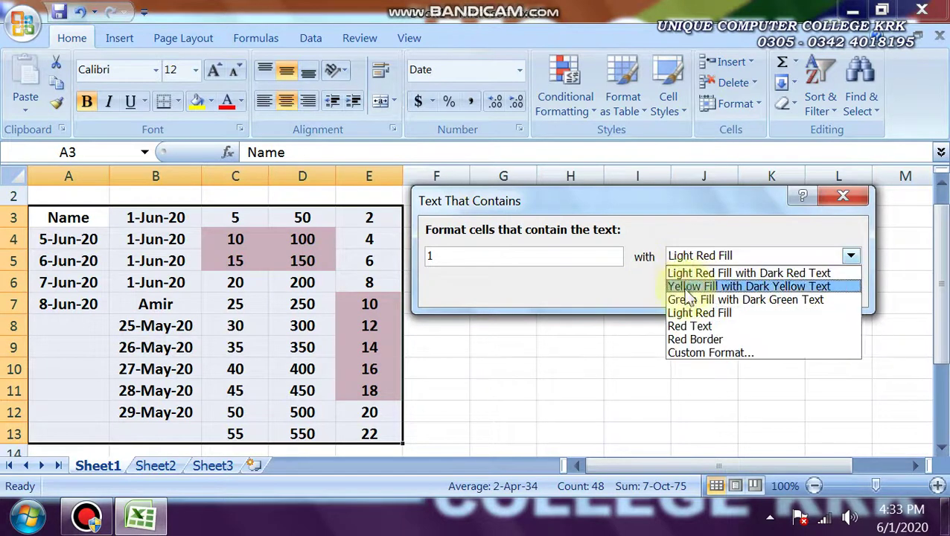
click(681, 296)
Preview the Text That Contains rule with the texts 5, 0 and 15 in turn
click(462, 253)
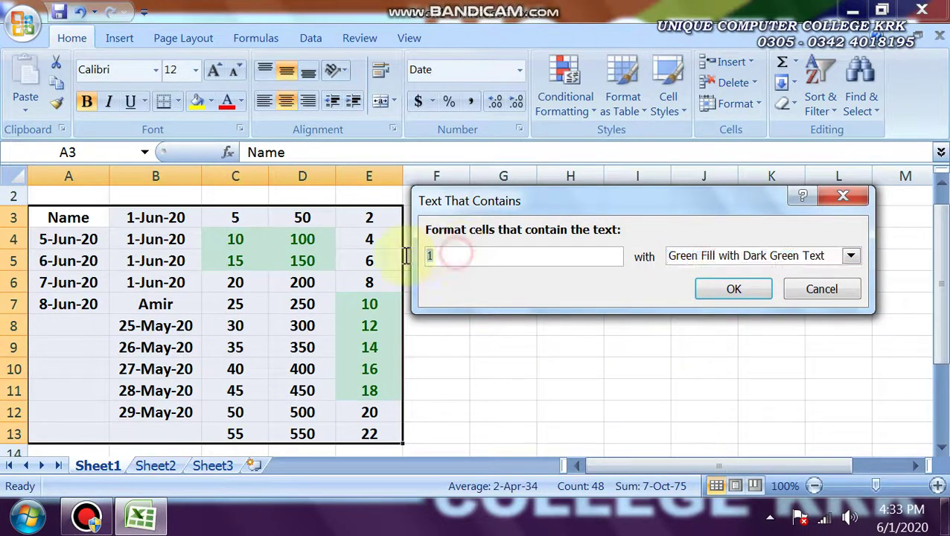
text(5)
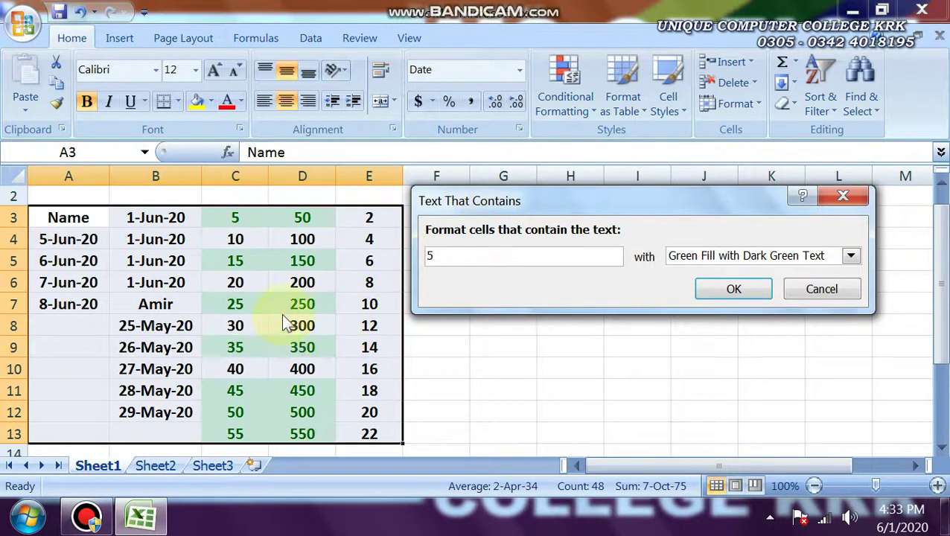
key(BackSpace)
text(0)
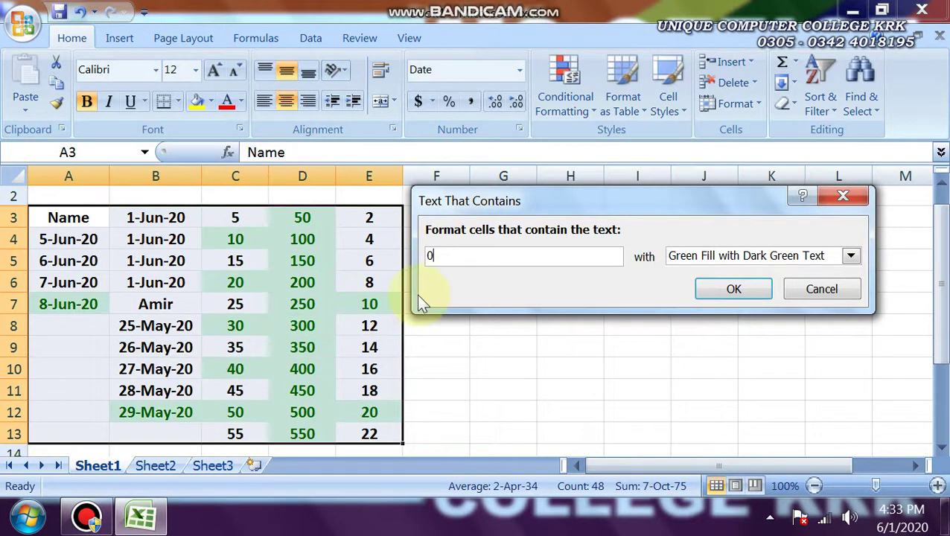
key(BackSpace)
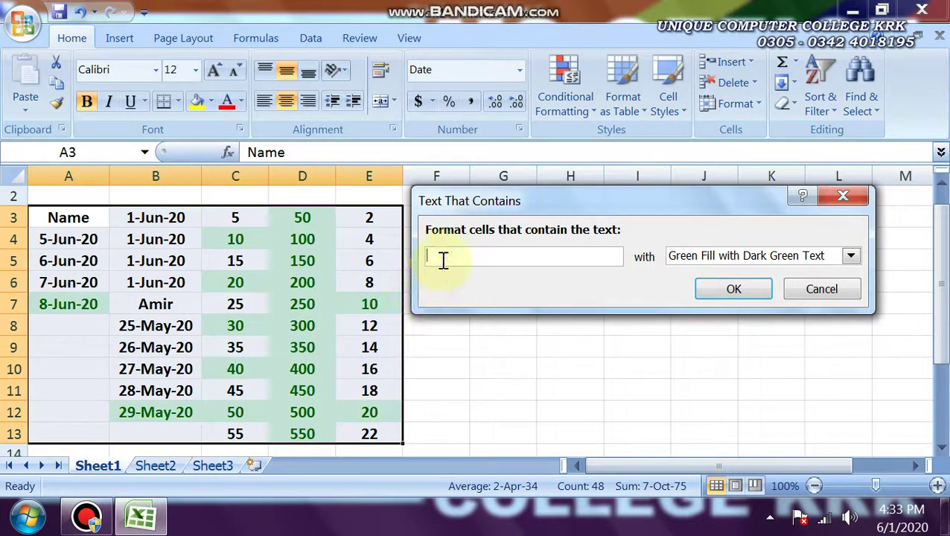
text(15)
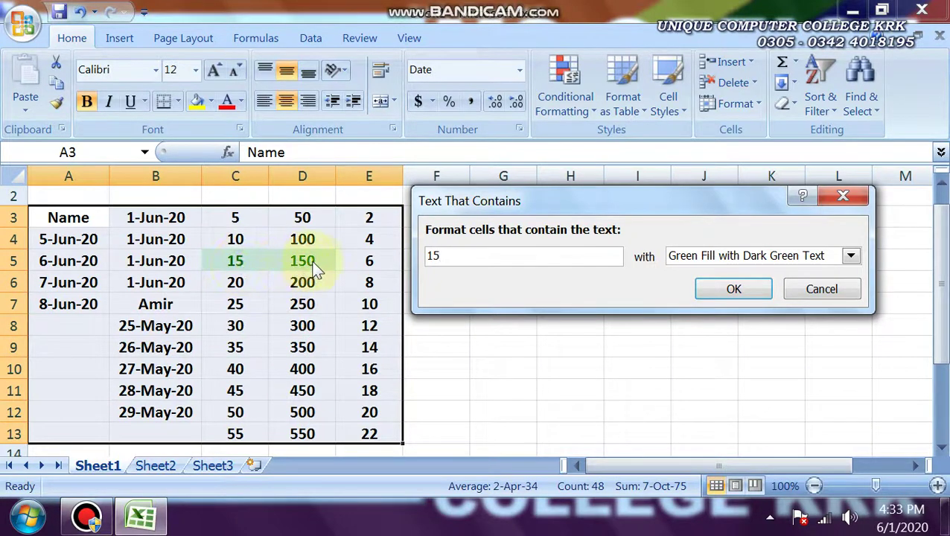
key(BackSpace)
key(BackSpace)
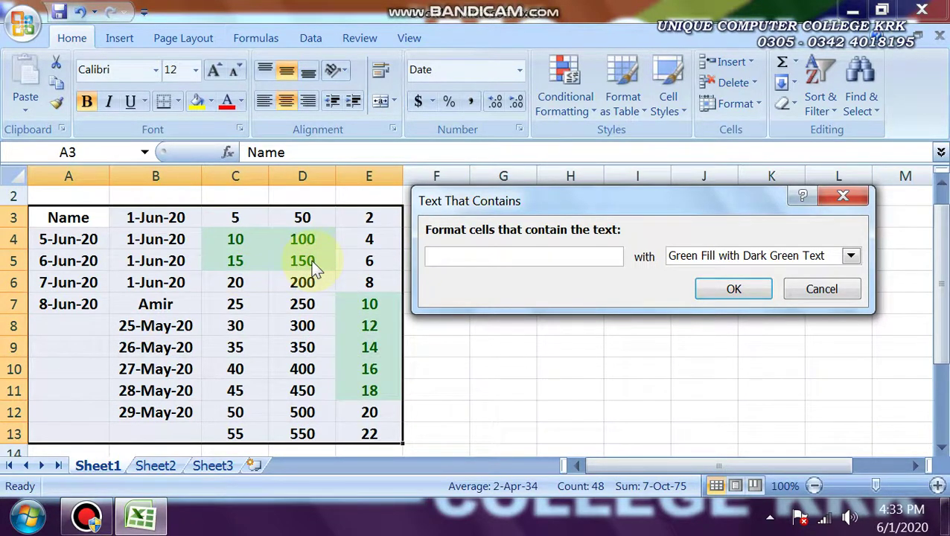
Try the texts N and jun in the text rule, and set its format to Yellow Fill with Dark Yellow Text
text(N)
key(BackSpace)
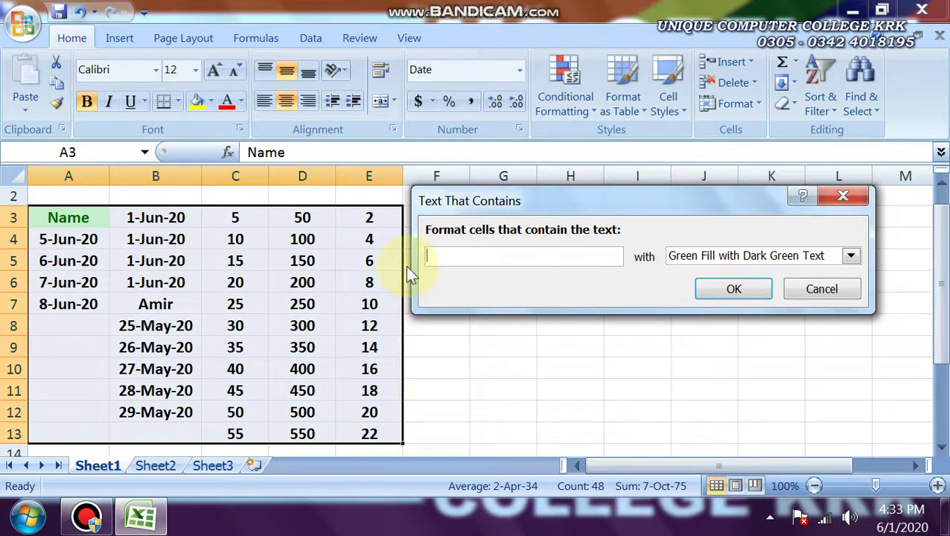
text(jun)
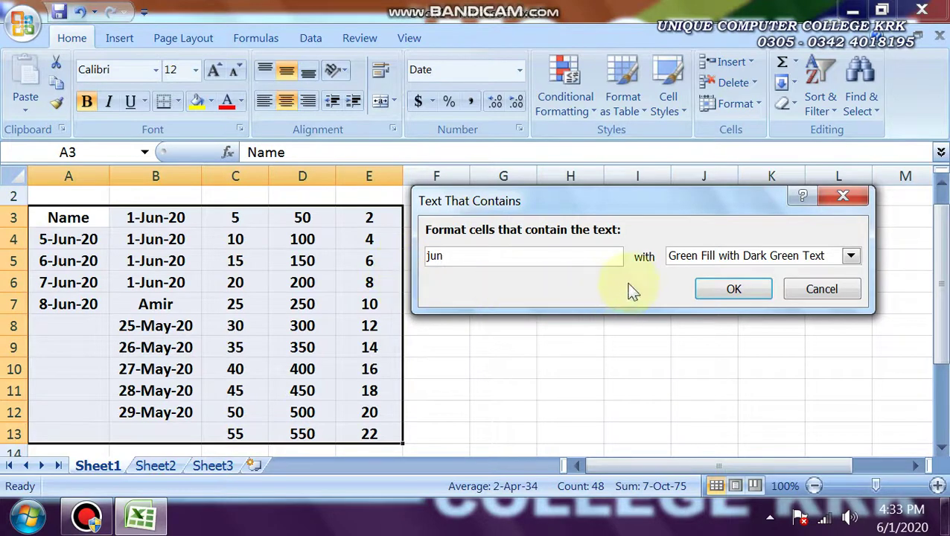
click(679, 257)
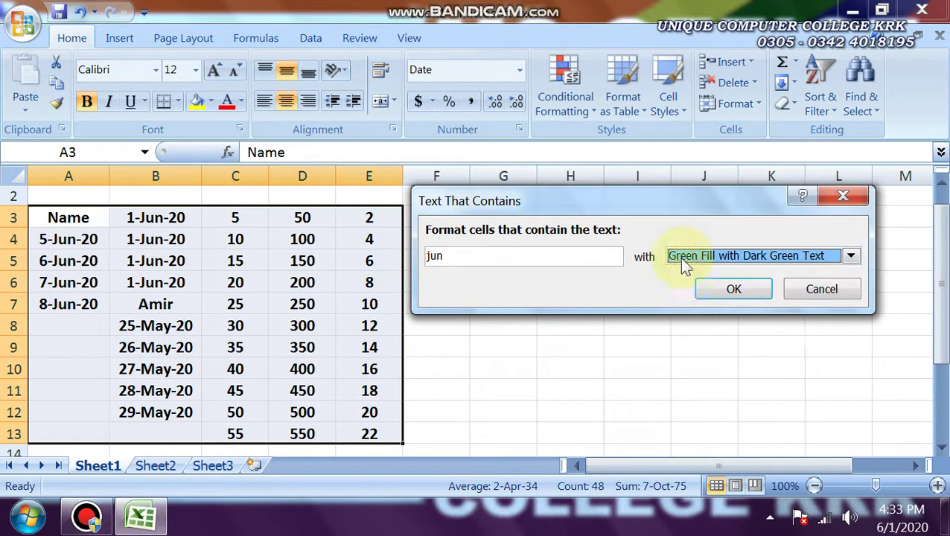
click(683, 289)
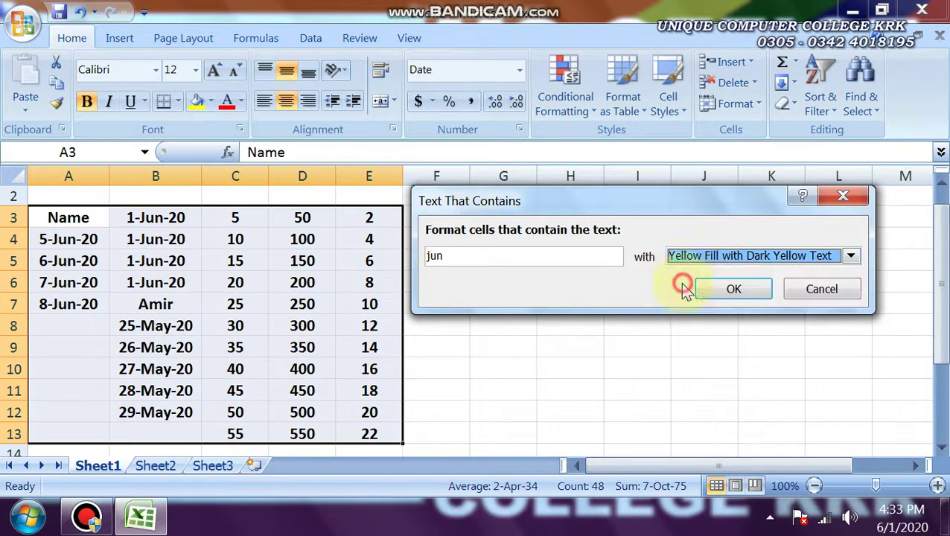
Preview the Text That Contains rule on A3:E13 with the texts 6, m and 10 in turn
double_click(465, 260)
text(6)
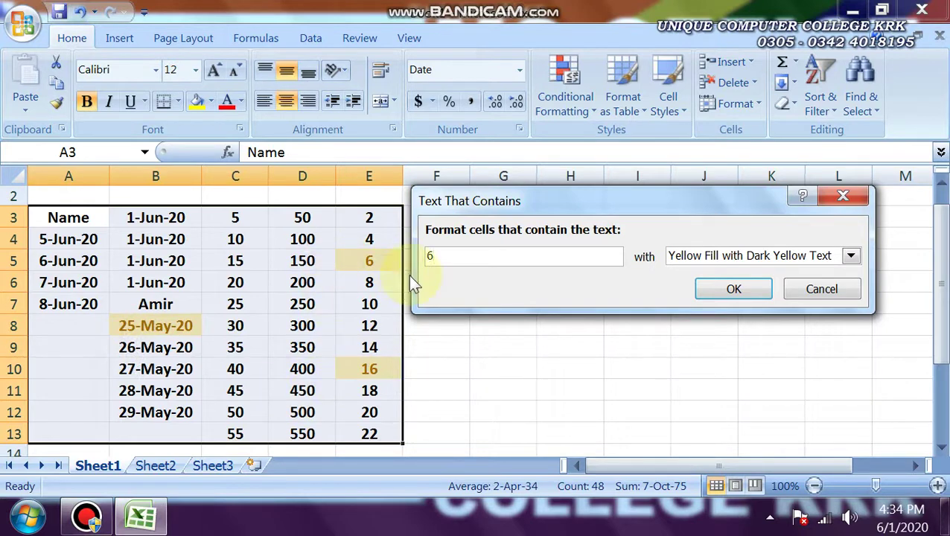
key(BackSpace)
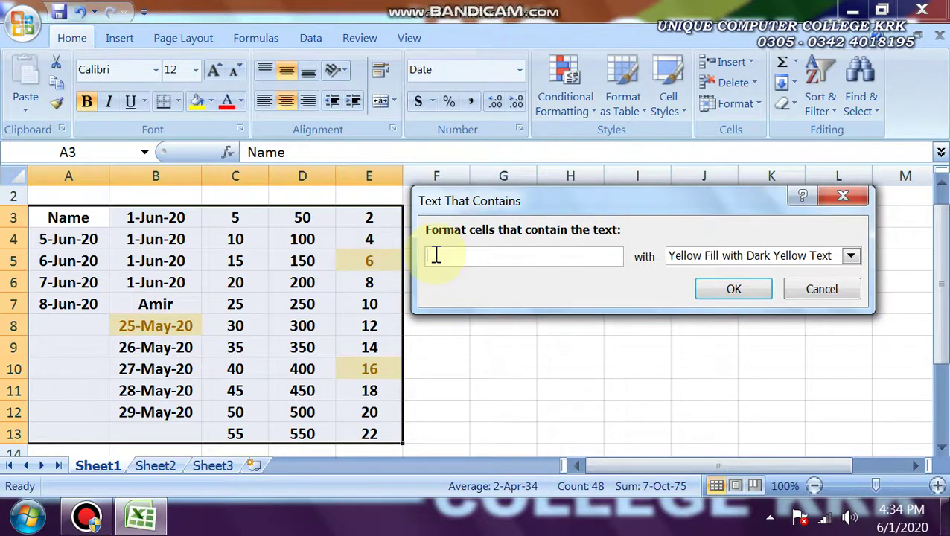
text(m)
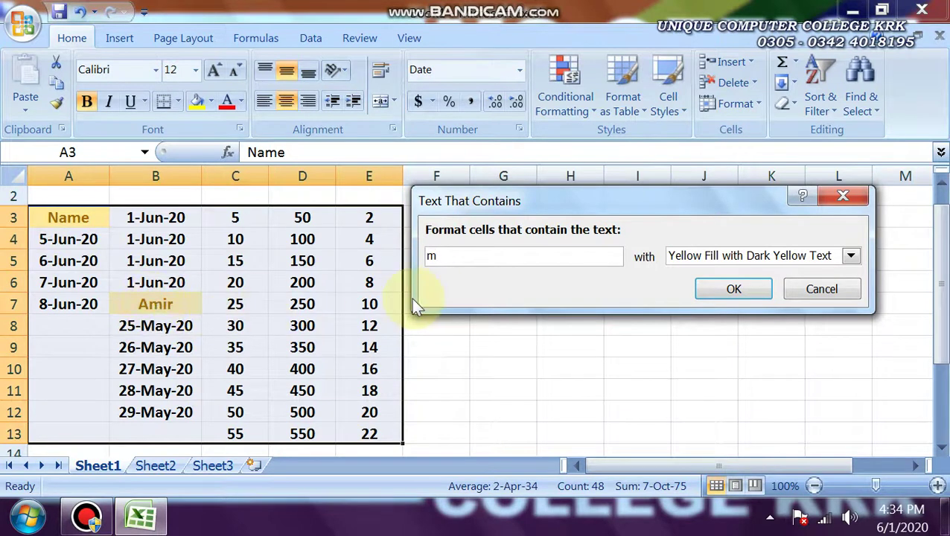
key(BackSpace)
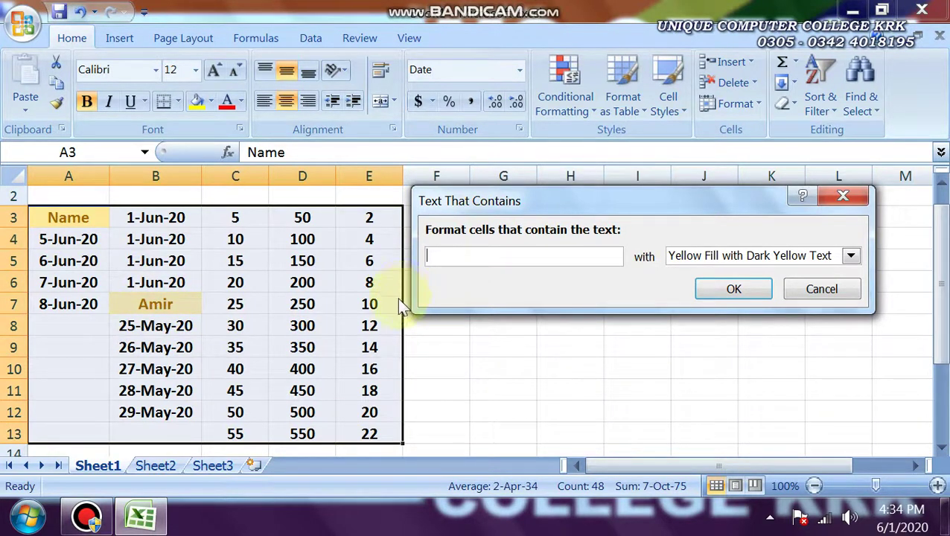
text(10)
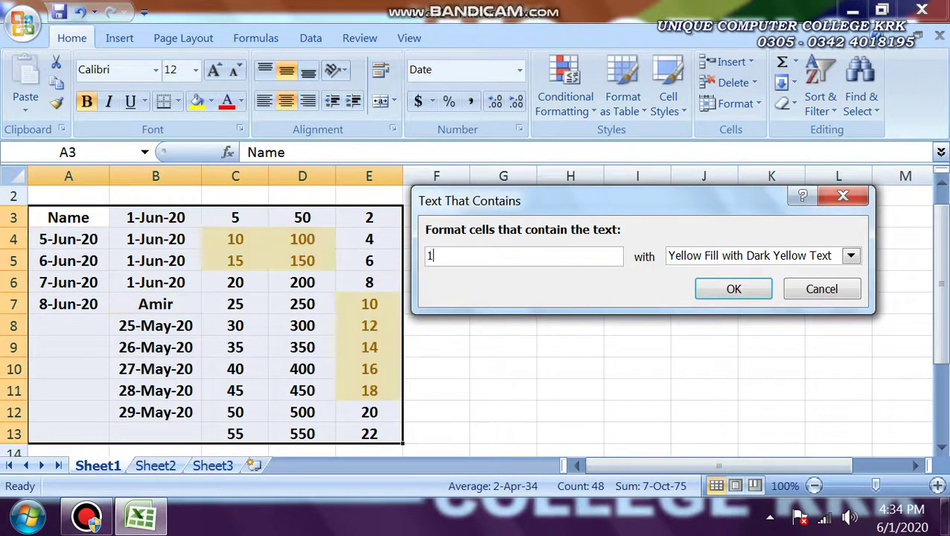
Preview Green Fill with Dark Green Text for the text rule, and discard the rule
click(704, 256)
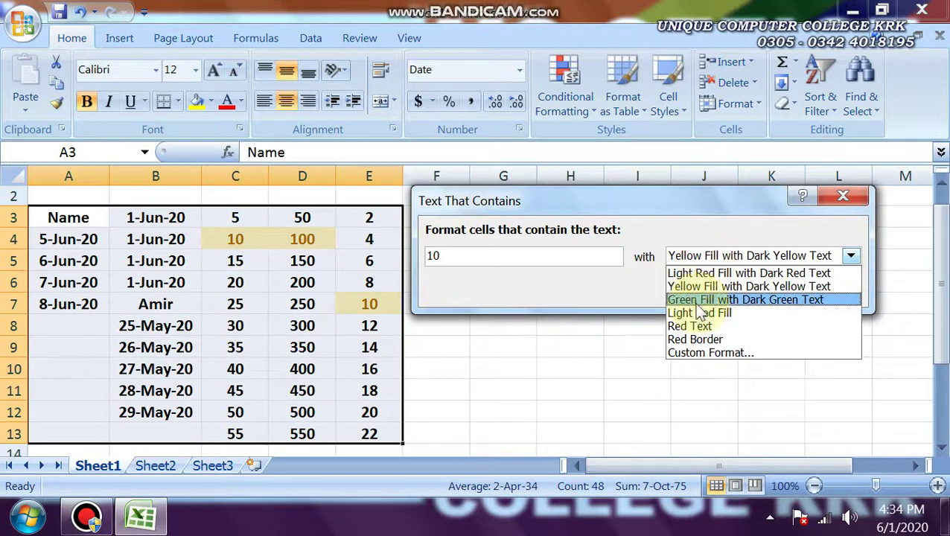
click(699, 300)
click(806, 288)
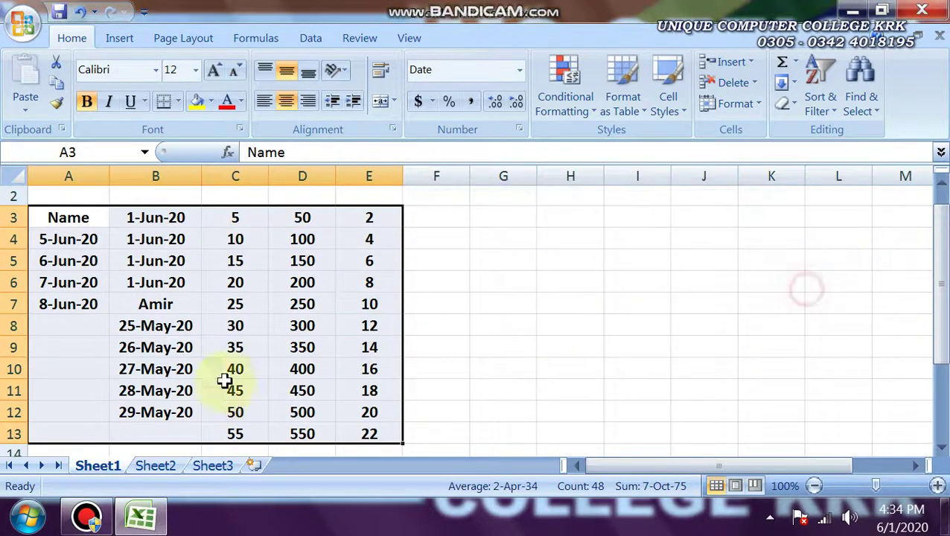
Set up A Date Occurring highlight rule on A3:E13 for Today with Yellow Fill with Dark Yellow Text
click(555, 119)
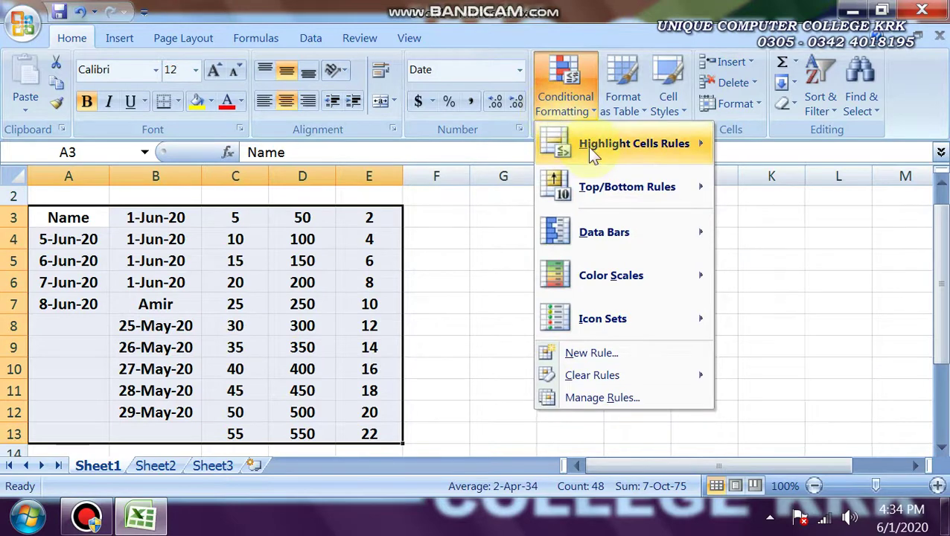
mouse_move(587, 146)
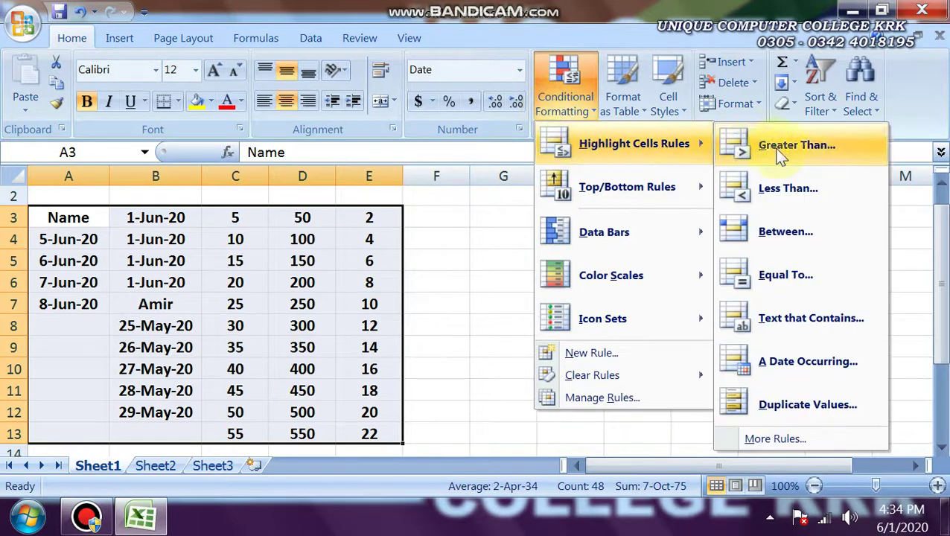
click(770, 363)
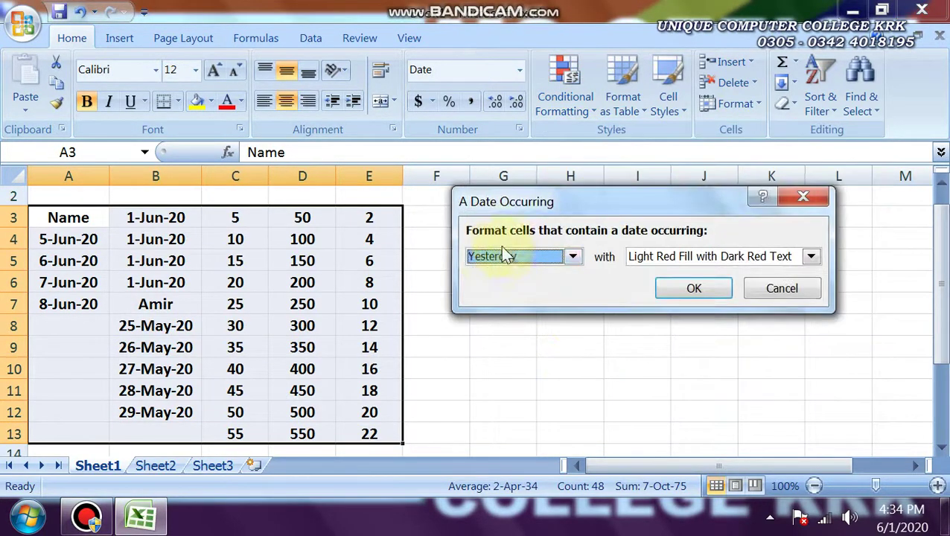
click(675, 259)
click(640, 284)
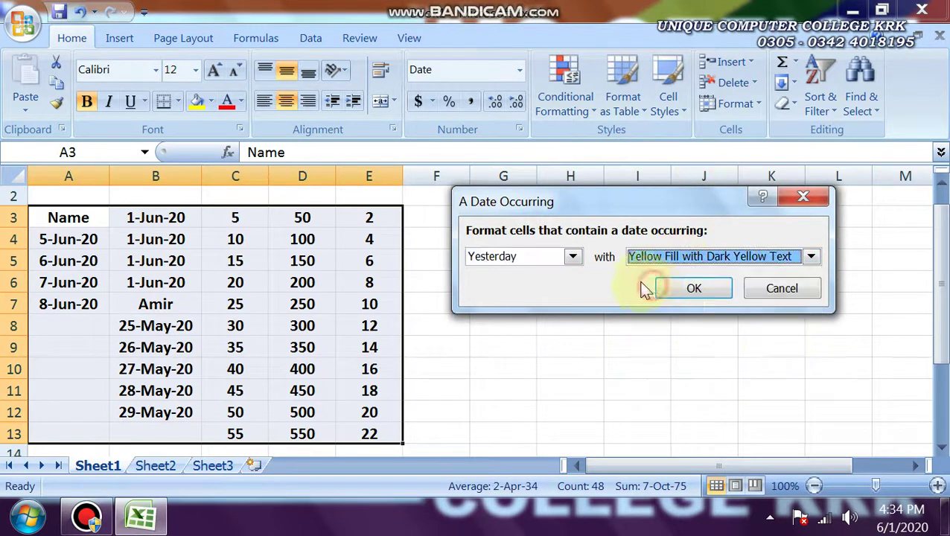
click(560, 256)
click(486, 282)
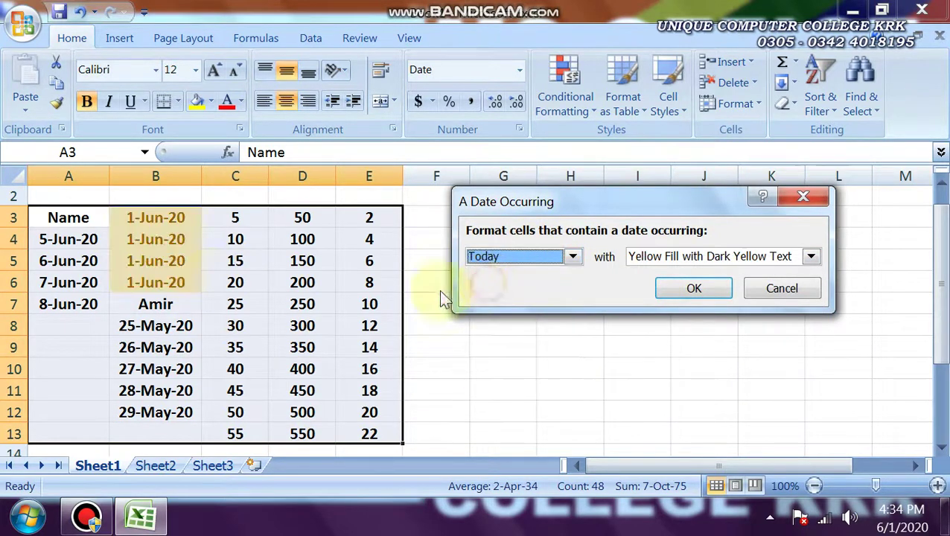
Set the date rule's format to Light Red Fill with Dark Red Text, and preview Tomorrow and In the last 7 days
click(672, 256)
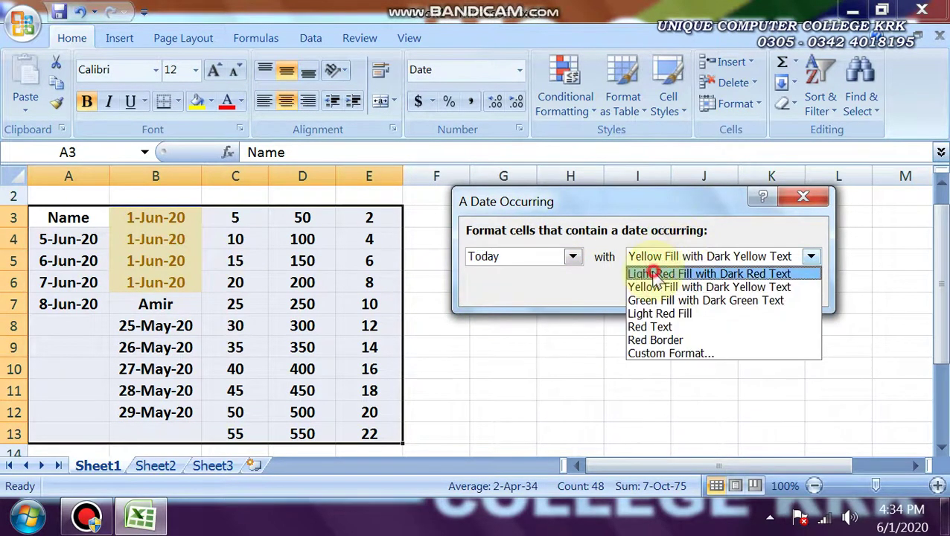
click(641, 271)
click(508, 259)
click(491, 299)
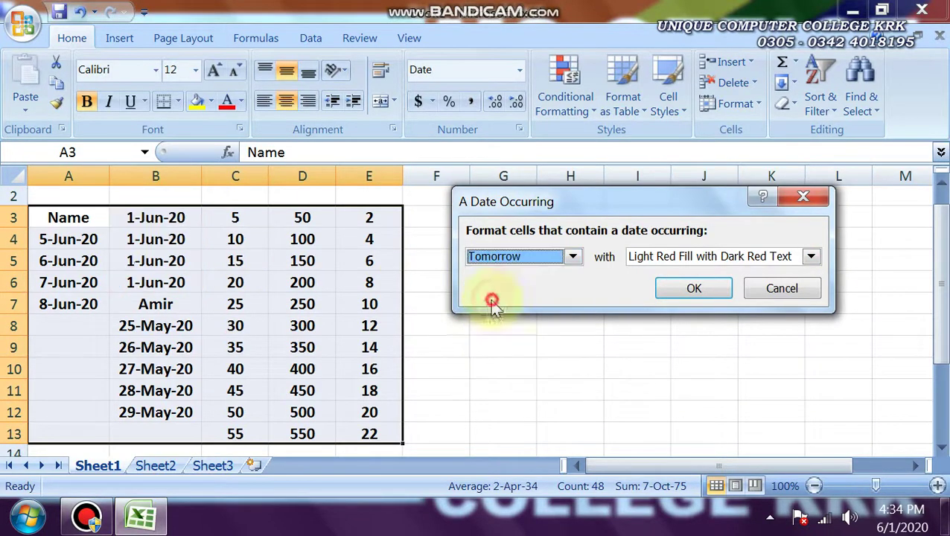
click(520, 258)
click(482, 316)
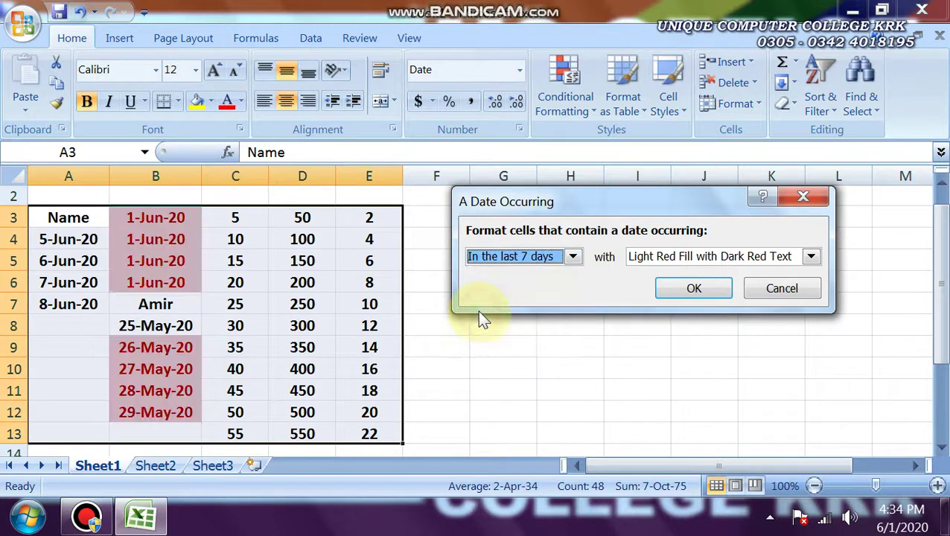
Preview the date rule for Last week, This week and Last month in turn, and discard the rule
click(481, 256)
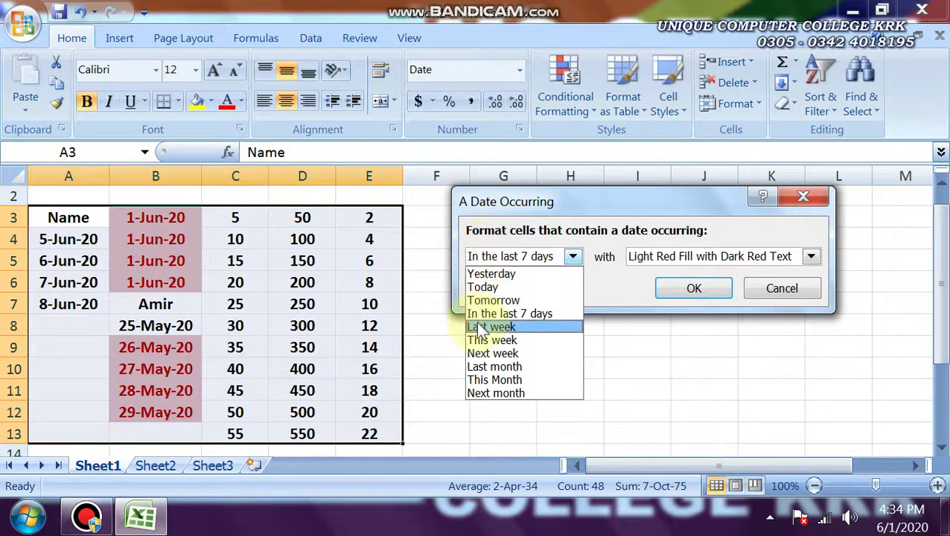
click(479, 328)
click(482, 256)
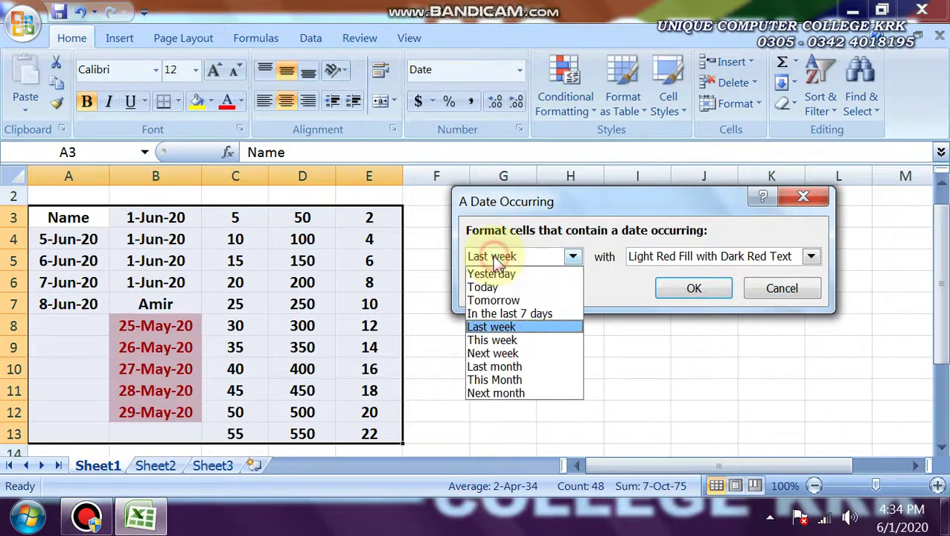
click(495, 341)
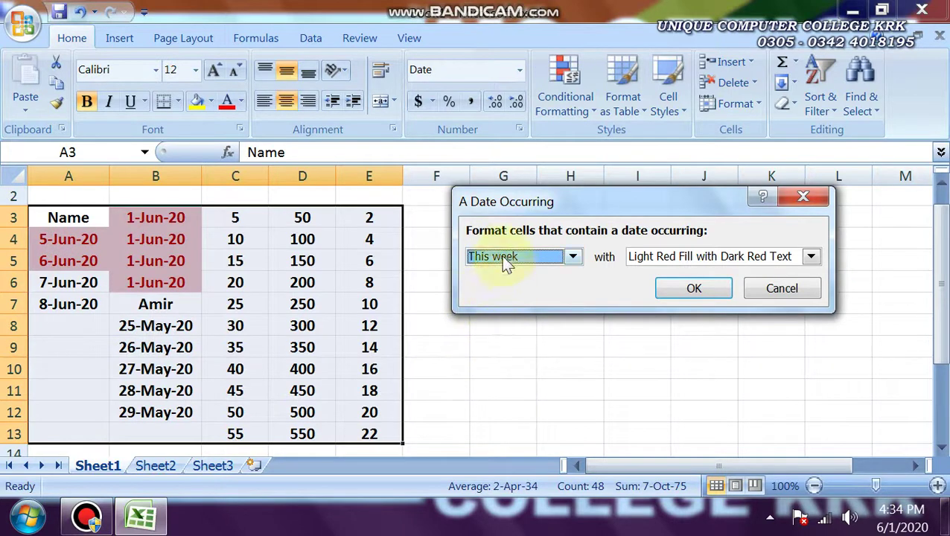
click(530, 256)
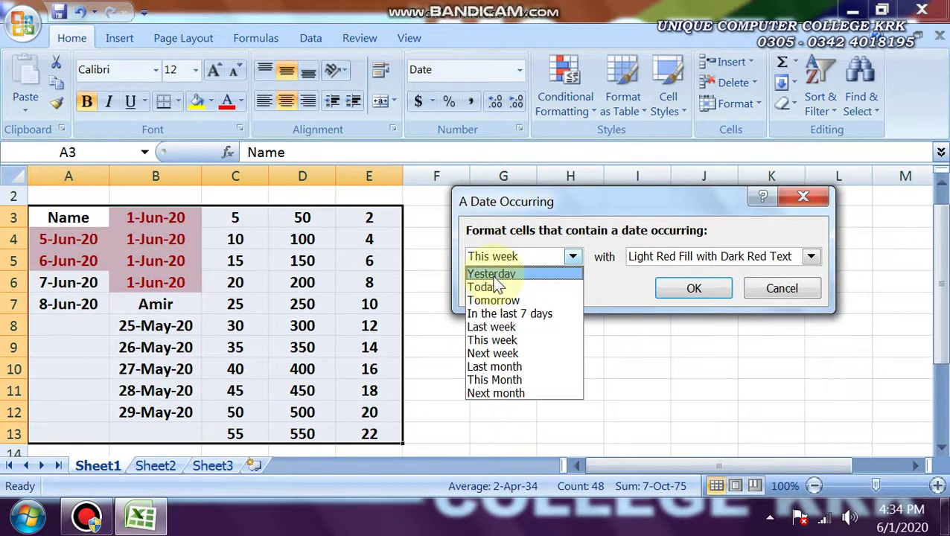
click(493, 366)
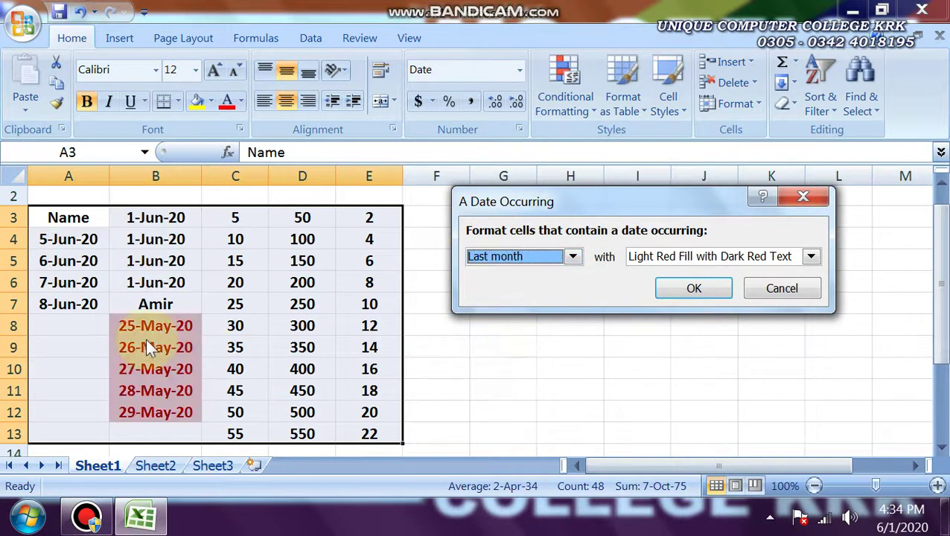
click(541, 261)
click(541, 257)
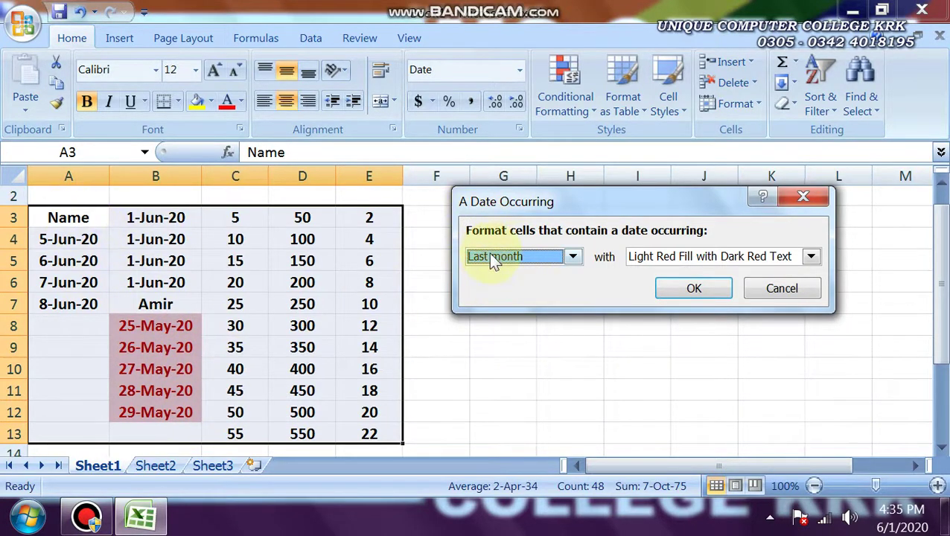
click(785, 293)
Highlight duplicate values in A3:E13 with Green Fill with Dark Green Text
click(573, 117)
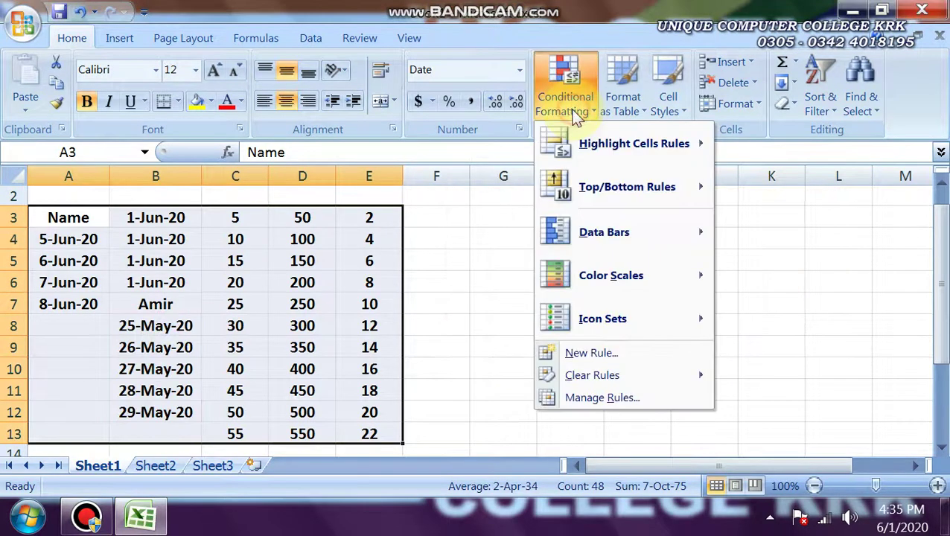
mouse_move(590, 137)
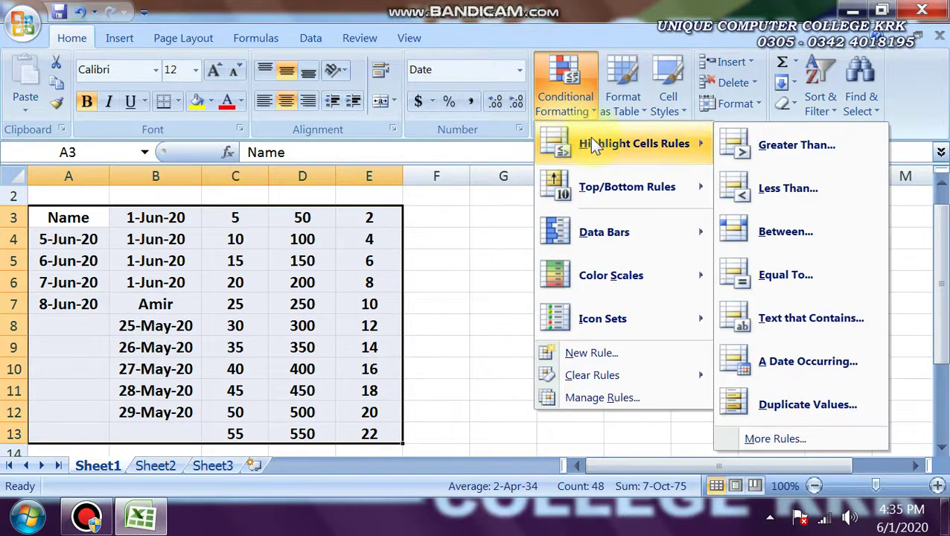
click(767, 404)
click(676, 259)
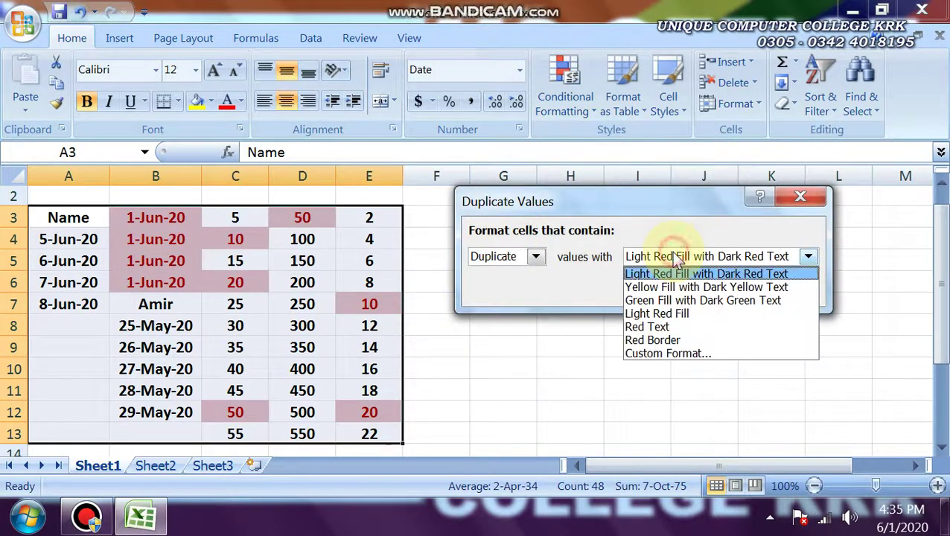
click(637, 298)
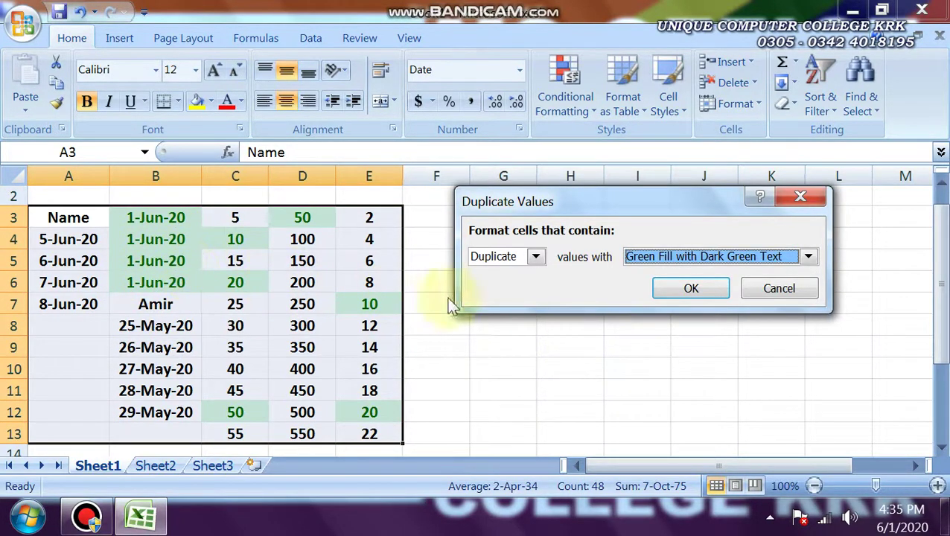
click(670, 295)
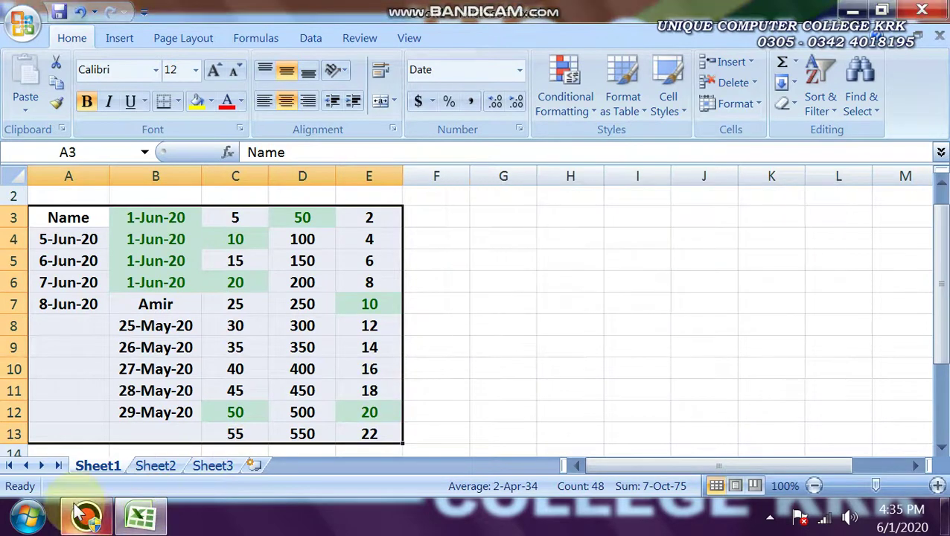
click(80, 514)
click(82, 514)
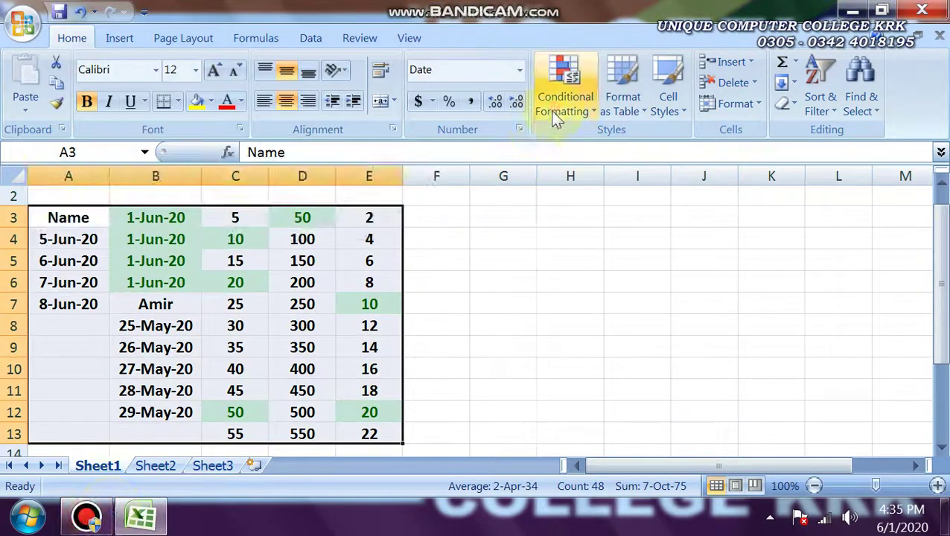
Preview a Top 10 Items rule on A3:E13 with Light Red Fill with Dark Red Text, and discard it
click(555, 119)
mouse_move(621, 183)
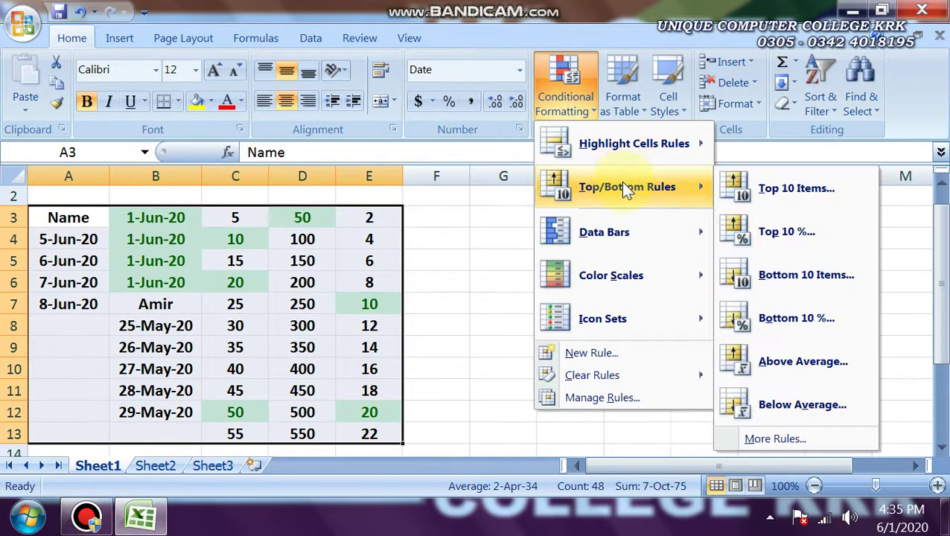
click(770, 204)
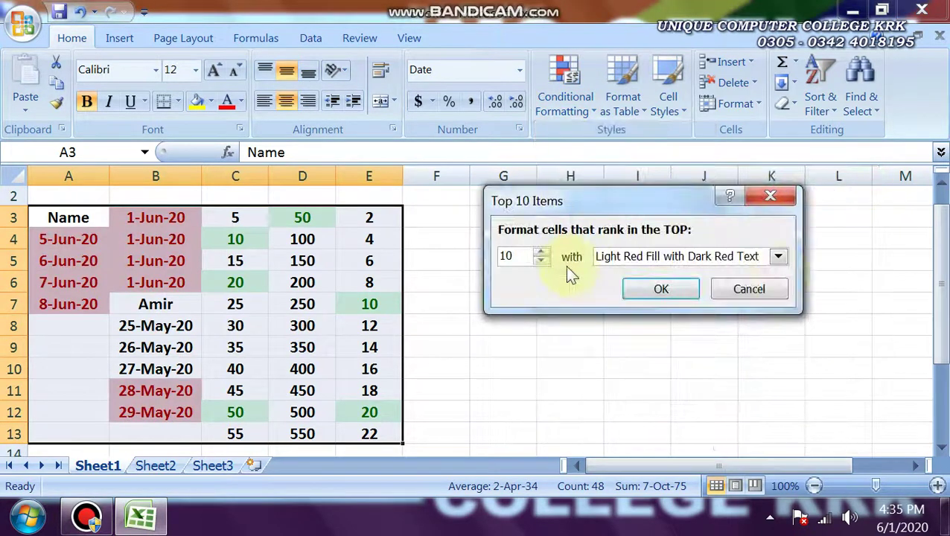
click(756, 287)
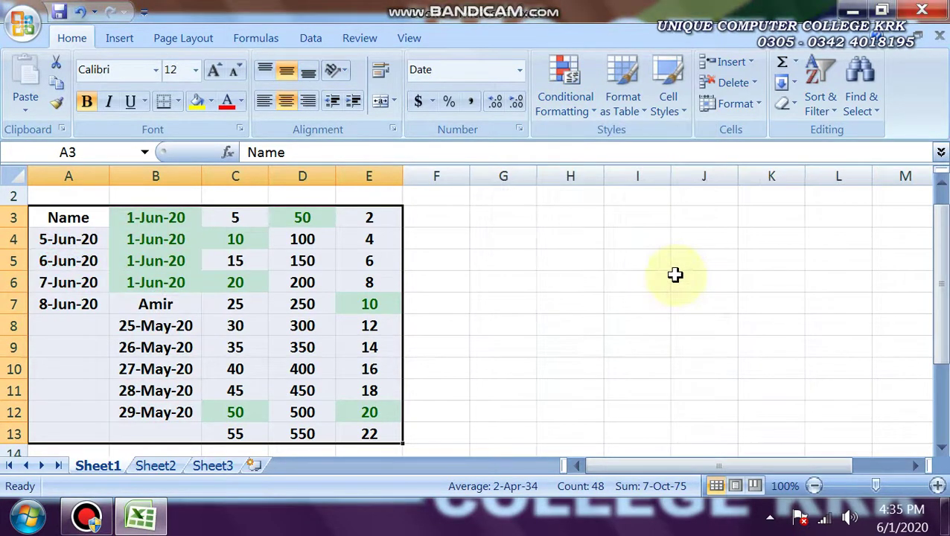
click(566, 113)
mouse_move(587, 187)
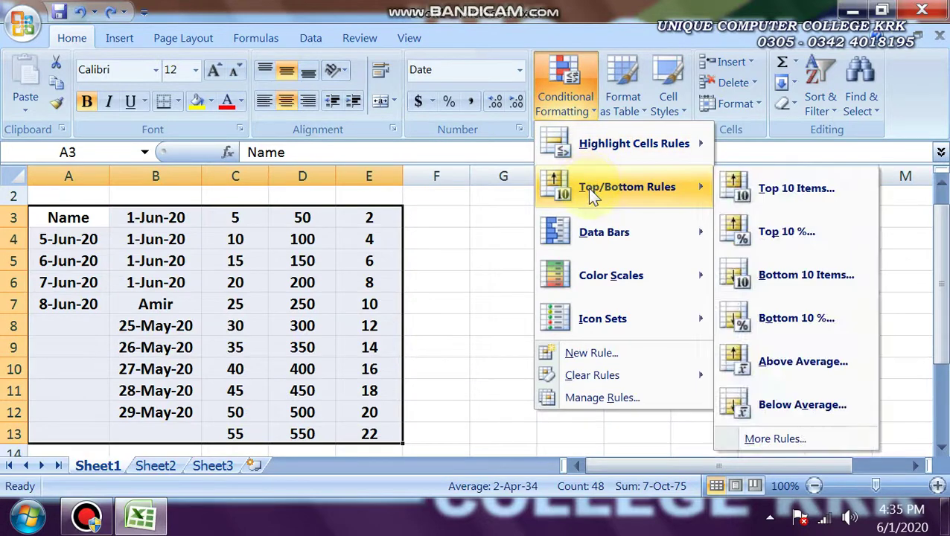
click(483, 237)
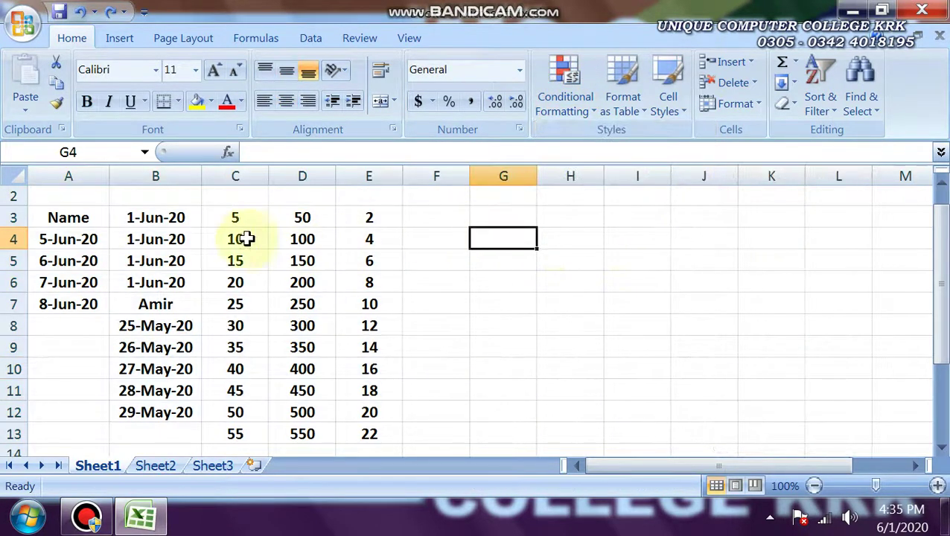
Select the data range A3:E13 again
click(76, 216)
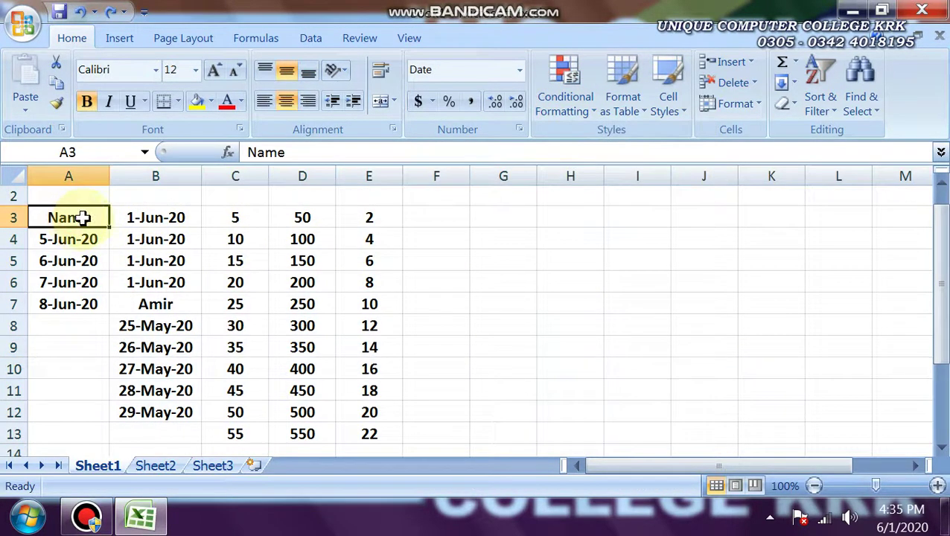
key(shift+Right)
key(shift+Right)
key(shift+Right)
key(shift+Right)
key(shift+Down)
key(shift+Down)
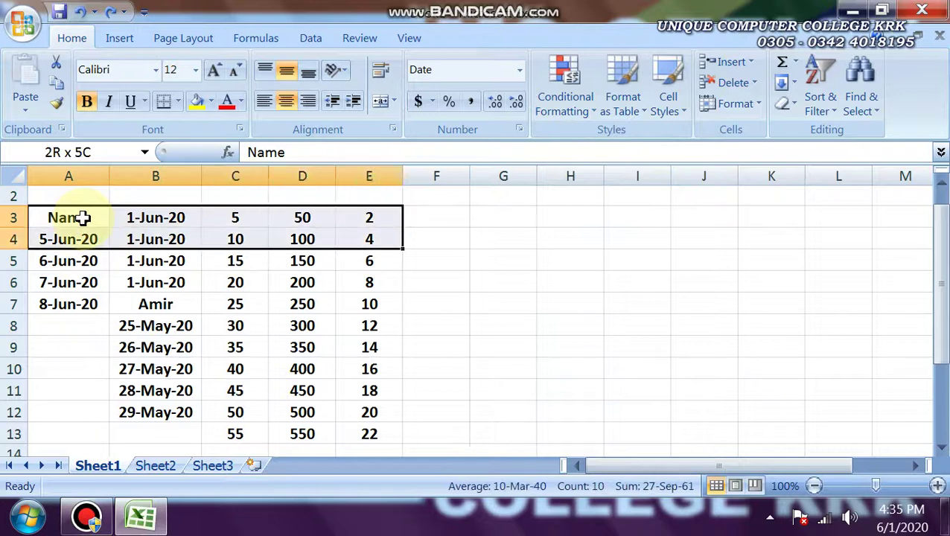
key(shift+Down)
key(shift+Down)
key(shift+Down)
key(shift+Down)
key(shift+Down)
key(shift+Down)
key(shift+Down)
key(shift+Down)
key(shift+Down)
key(shift+Up)
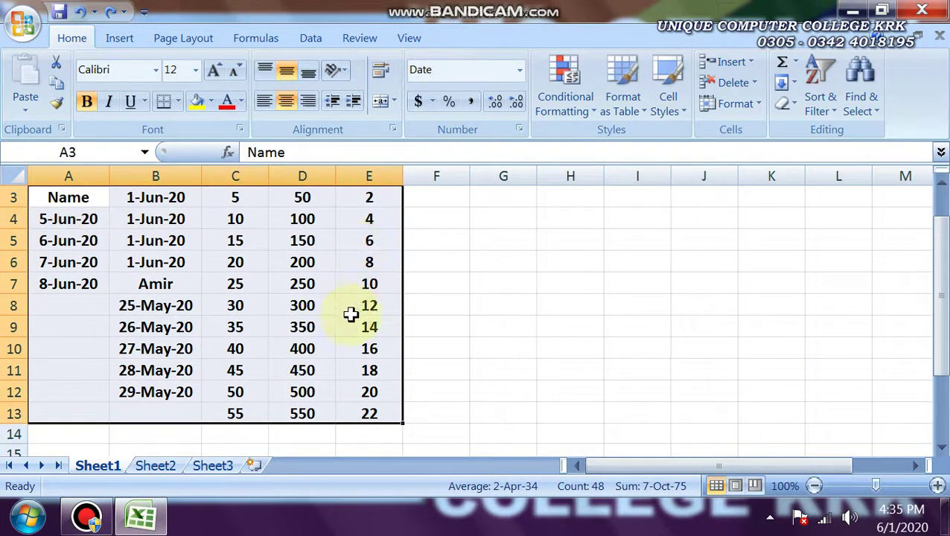
Preview a Top 10 Items rule on A3:E13 limited to the top 5 with Light Red Fill with Dark Red Text, and discard it
click(940, 182)
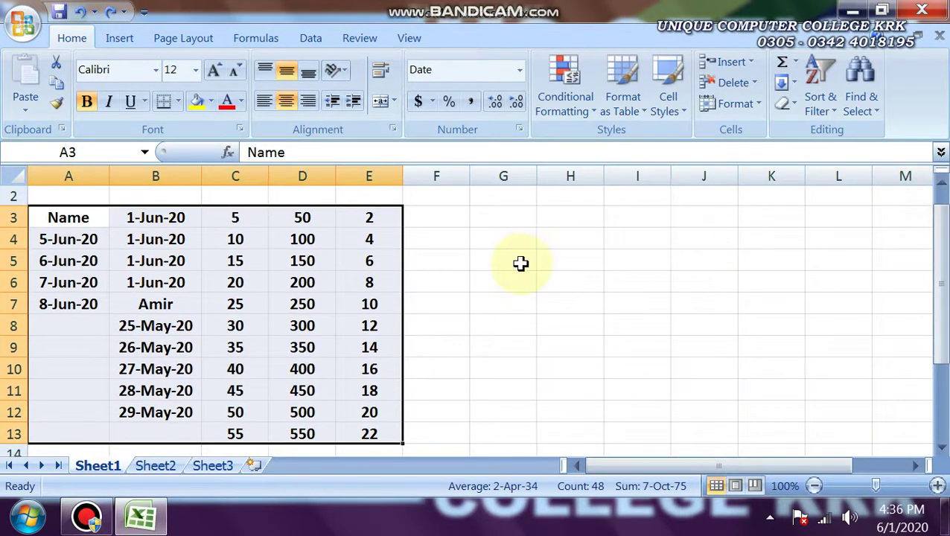
click(565, 111)
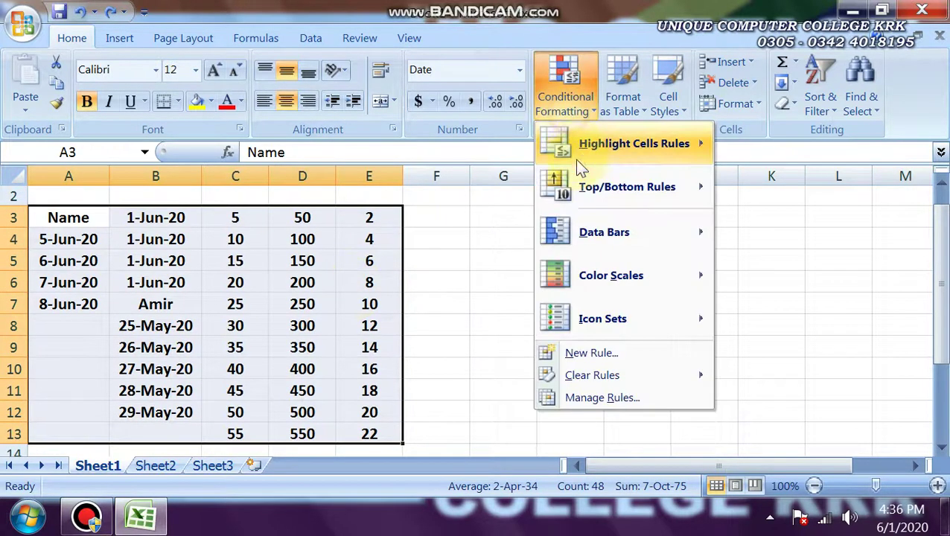
mouse_move(573, 185)
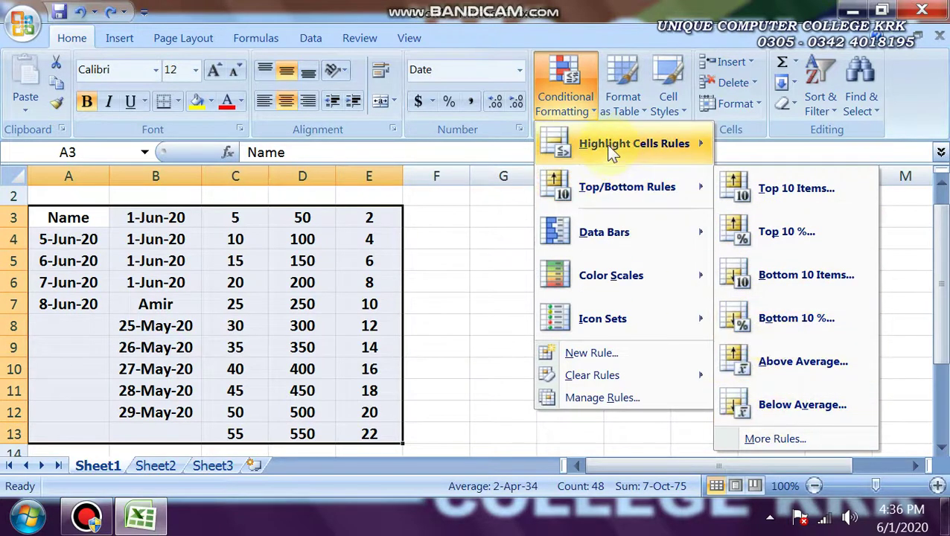
mouse_move(610, 145)
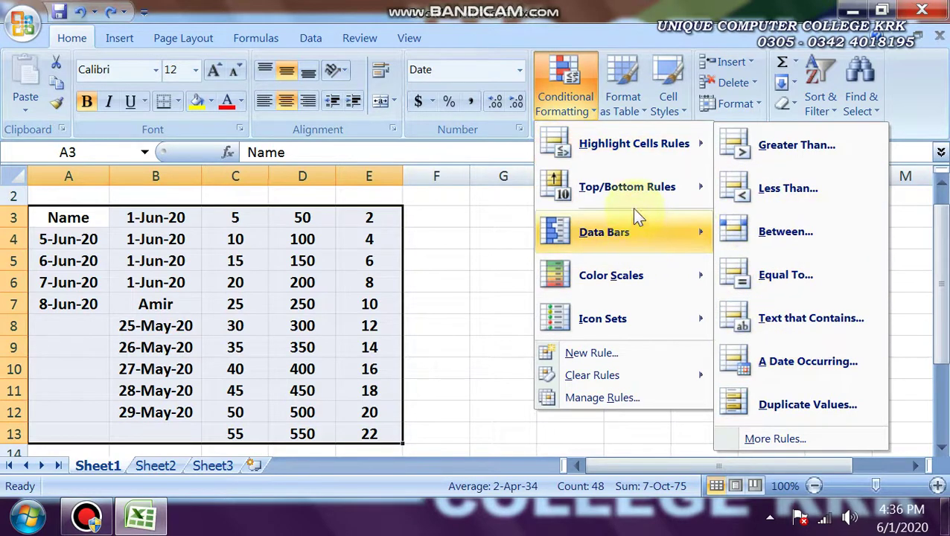
mouse_move(631, 205)
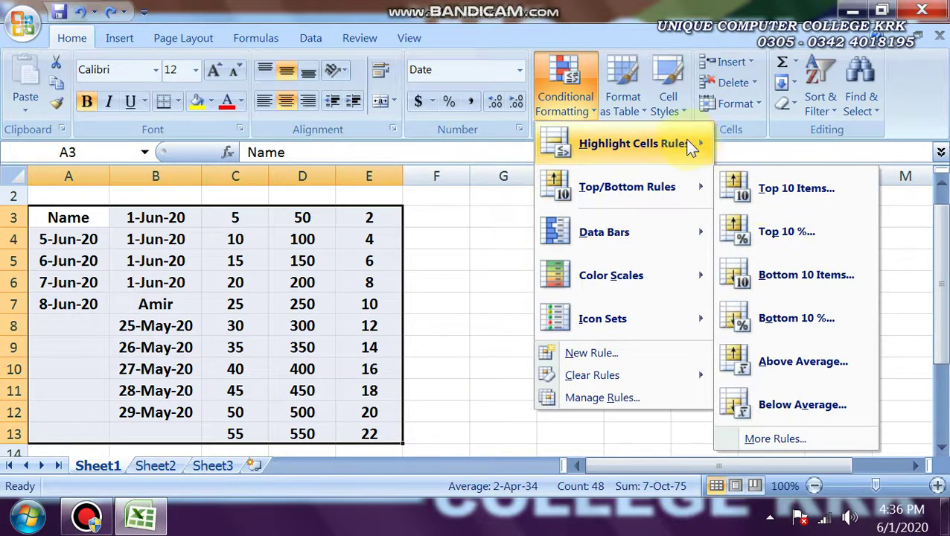
mouse_move(646, 187)
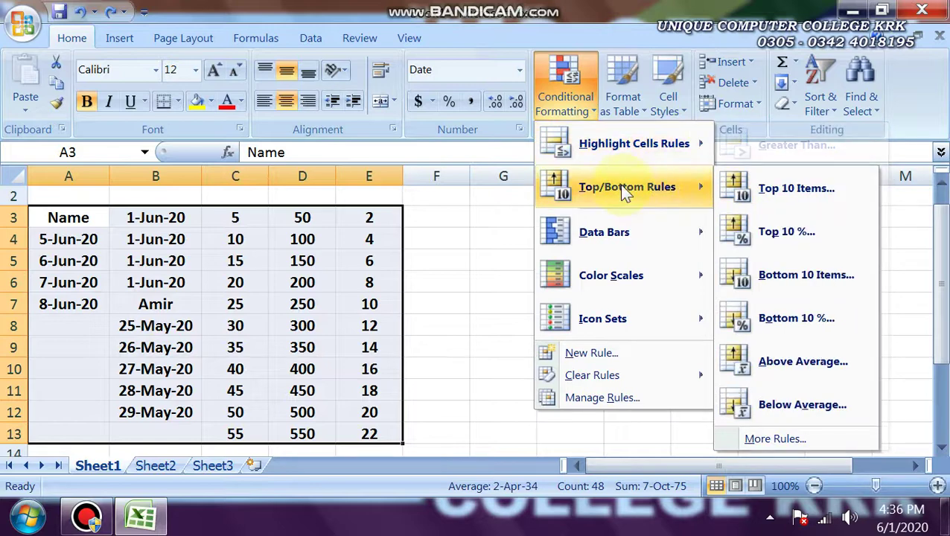
click(756, 192)
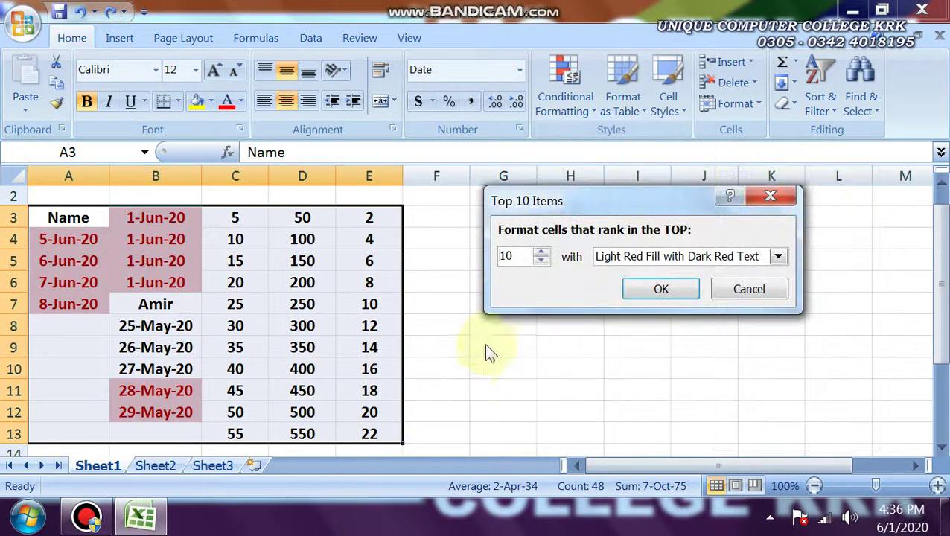
double_click(504, 255)
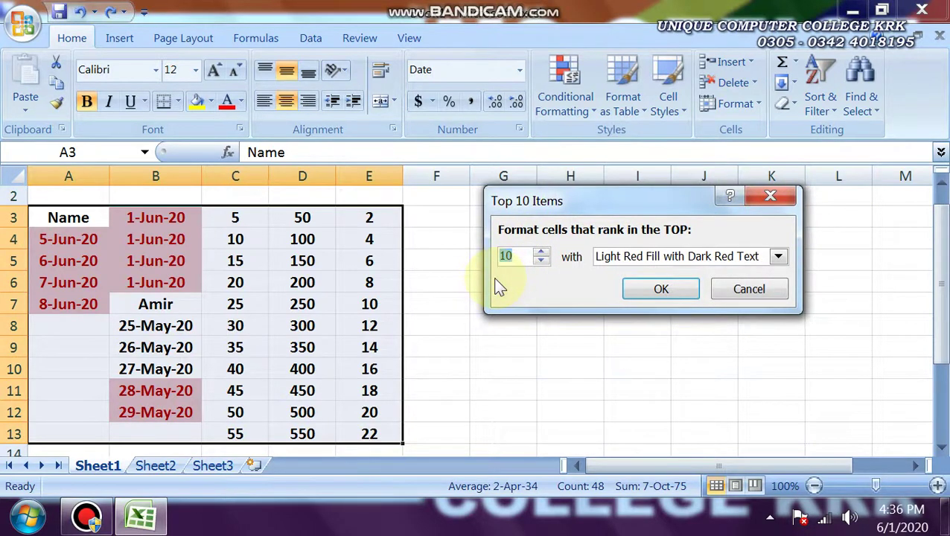
text(5)
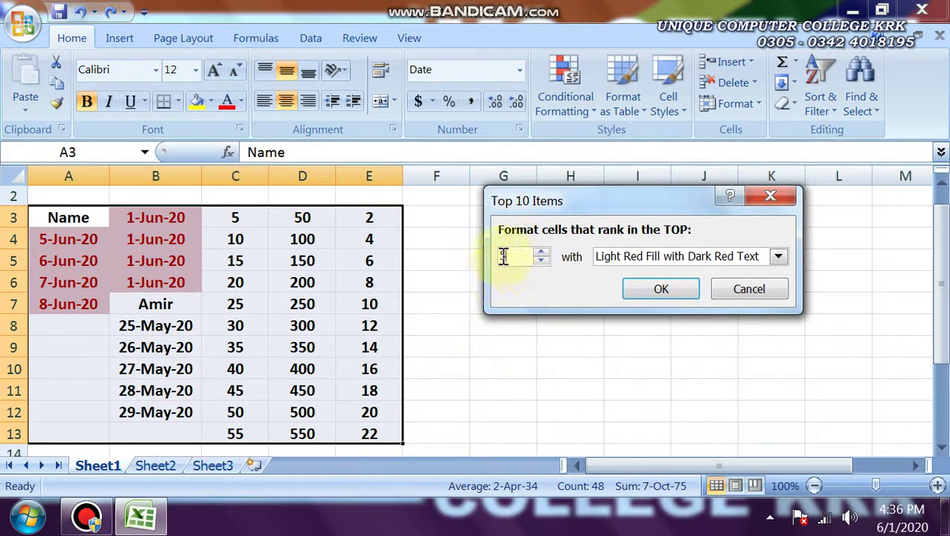
click(740, 296)
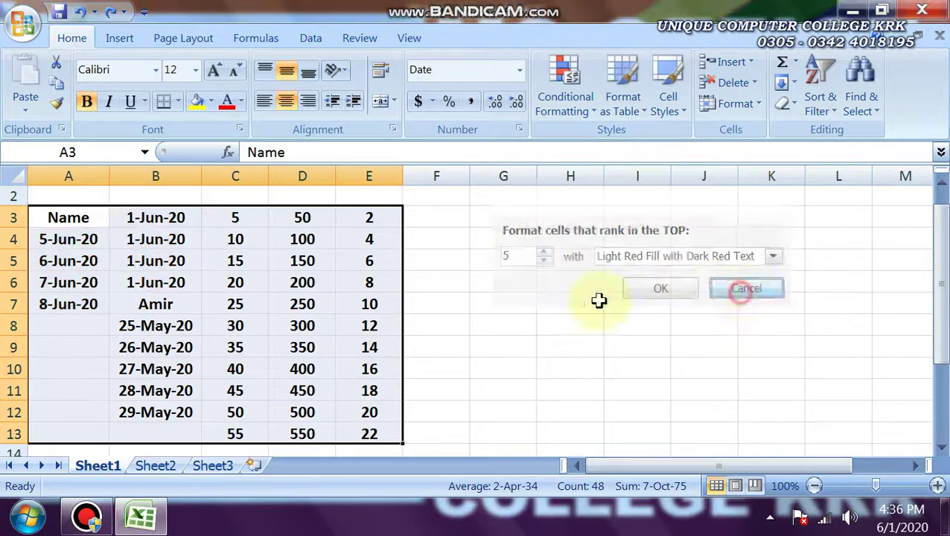
click(243, 212)
drag(236, 238, 350, 302)
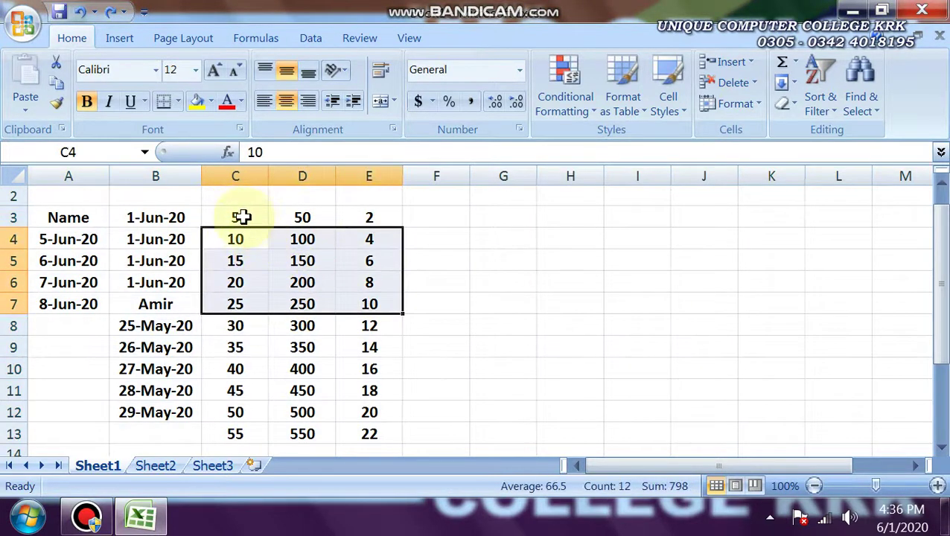
drag(243, 215, 348, 289)
scroll(388, 398, down, 1)
click(388, 398)
scroll(385, 396, down, 1)
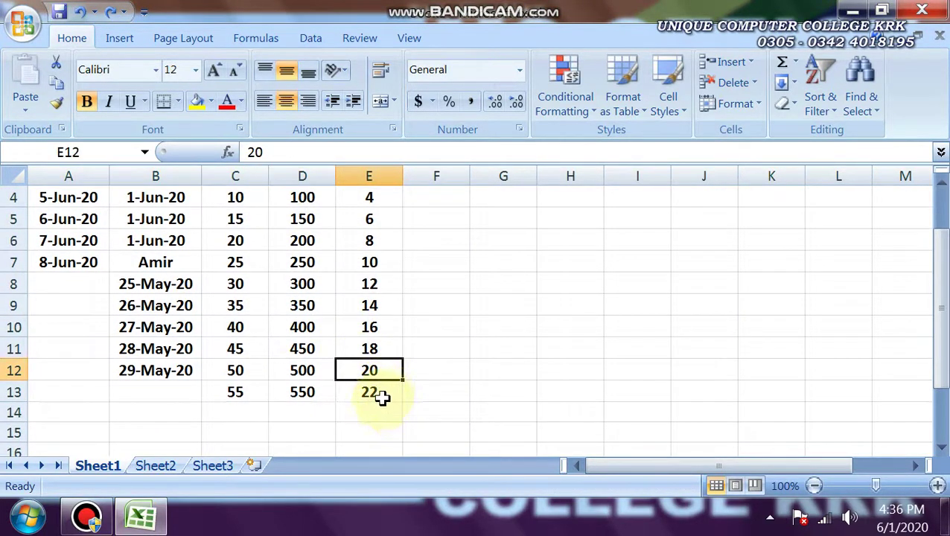
double_click(379, 398)
click(364, 433)
Select only the numeric range C3:E13
click(376, 390)
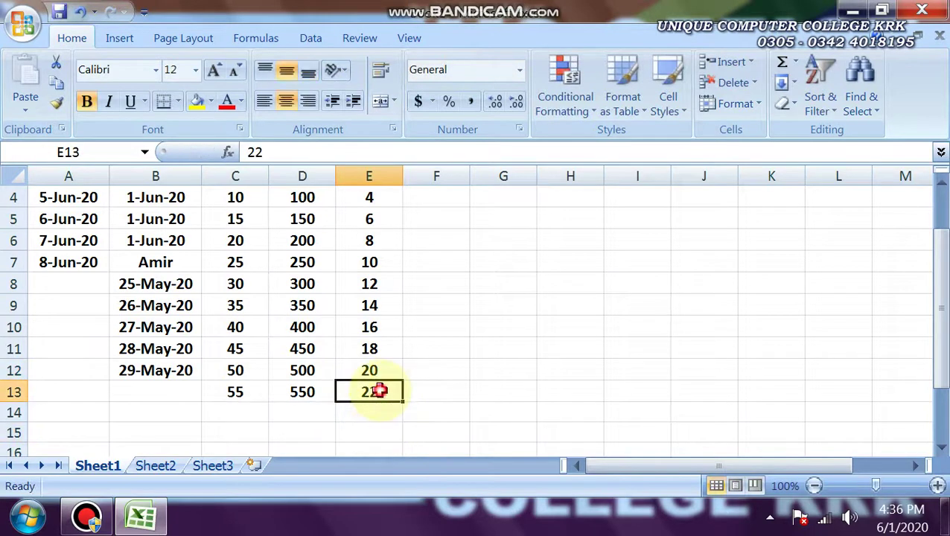
key(shift+Left)
key(shift+Left)
key(shift+Up)
key(shift+Up)
key(shift+Up)
key(shift+Up)
key(shift+Up)
key(shift+Up)
key(shift+Up)
key(shift+Up)
key(shift+Up)
key(shift+Up)
key(shift+Up)
key(shift+Up)
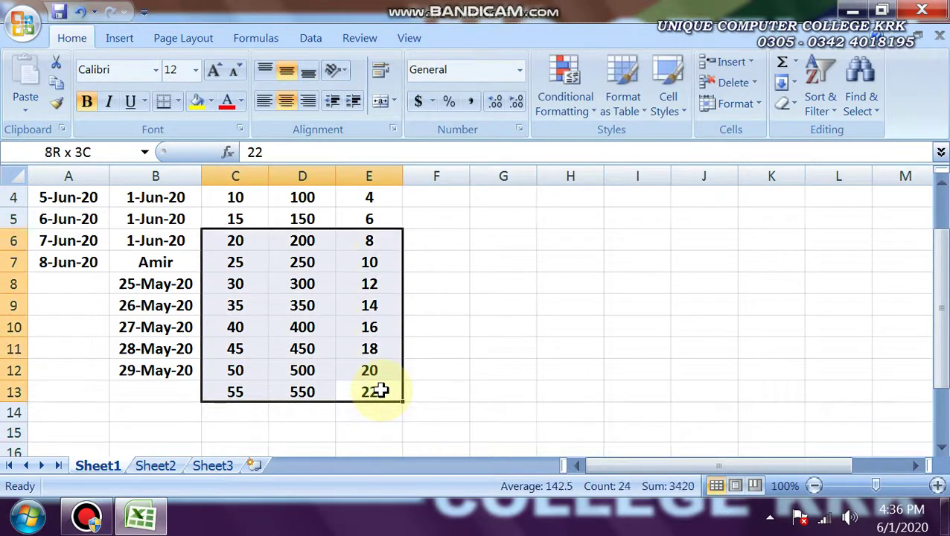
key(shift+Down)
key(shift+Down)
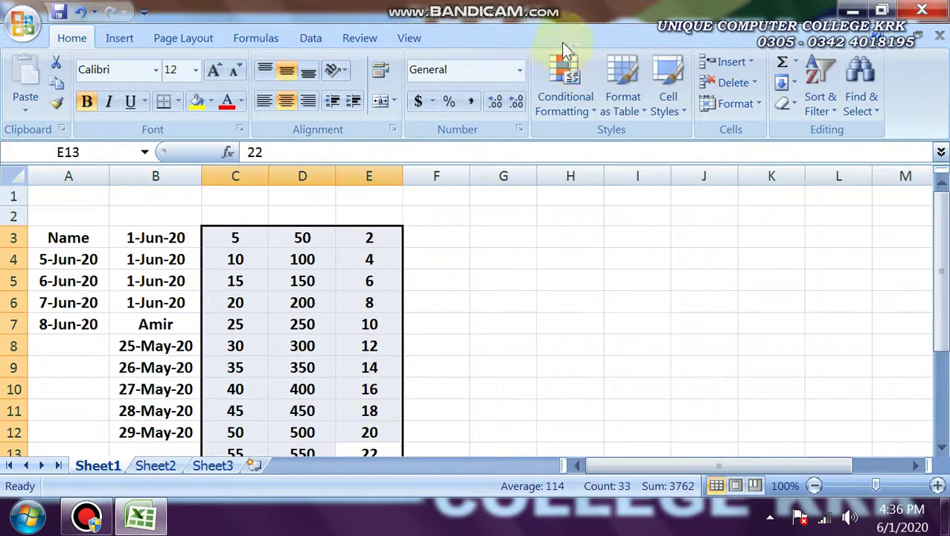
Highlight the top 3 items in C3:E13 with Light Red Fill with Dark Red Text
click(568, 93)
mouse_move(603, 192)
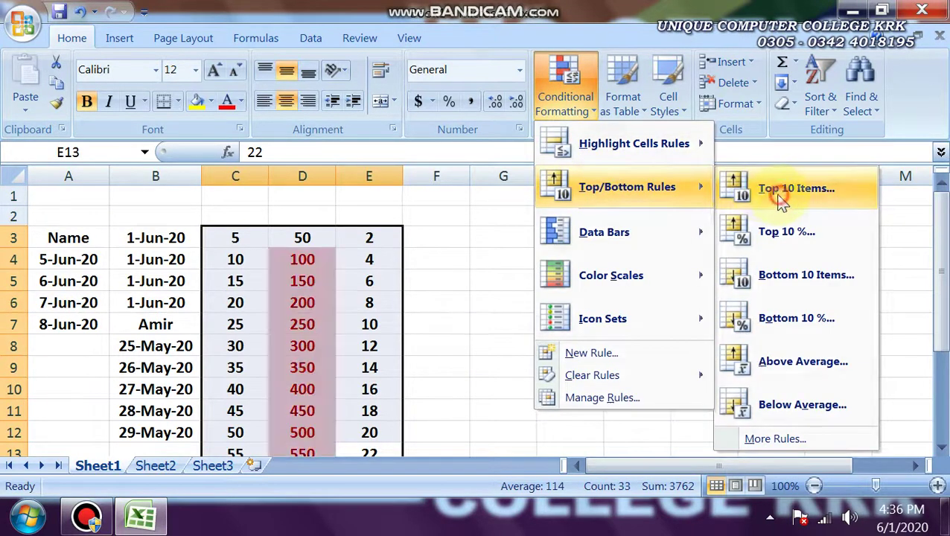
click(768, 133)
drag(515, 257, 487, 255)
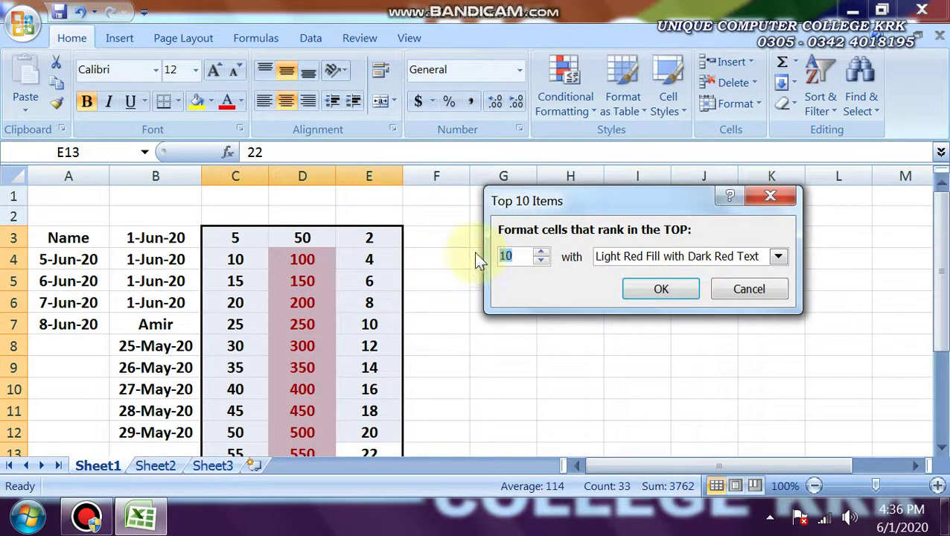
text(3)
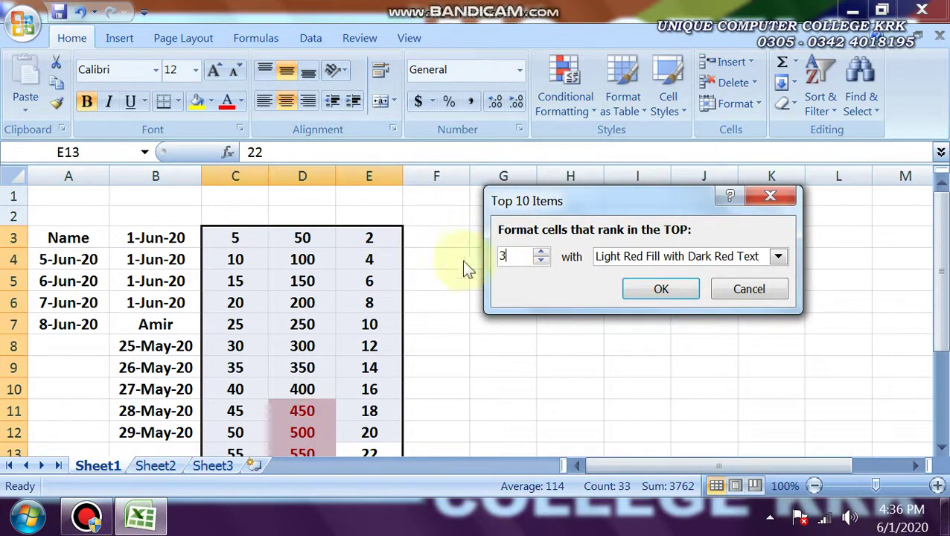
click(661, 294)
mouse_move(943, 294)
mouse_down()
mouse_move(942, 318)
mouse_move(942, 306)
mouse_up()
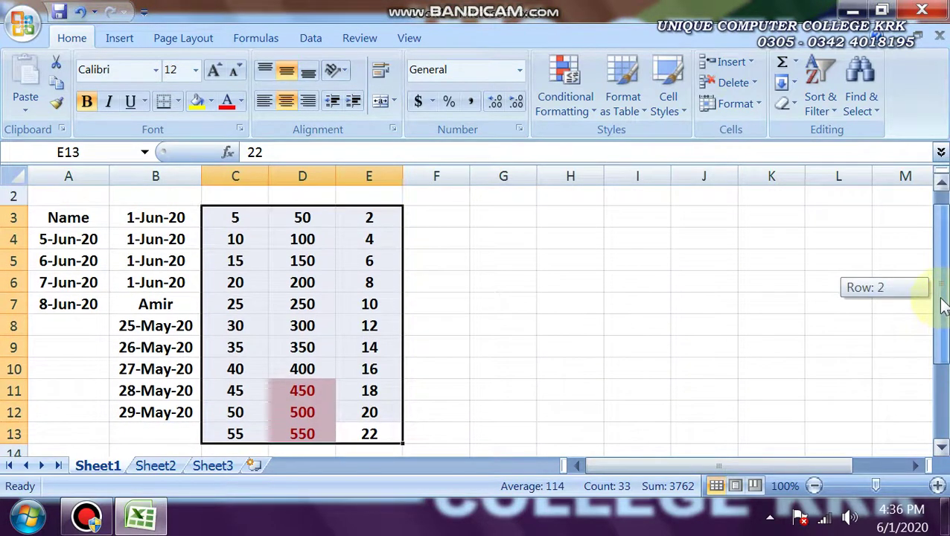
Undo the top 3 items highlighting on C3:E13
click(566, 105)
mouse_move(670, 275)
click(759, 354)
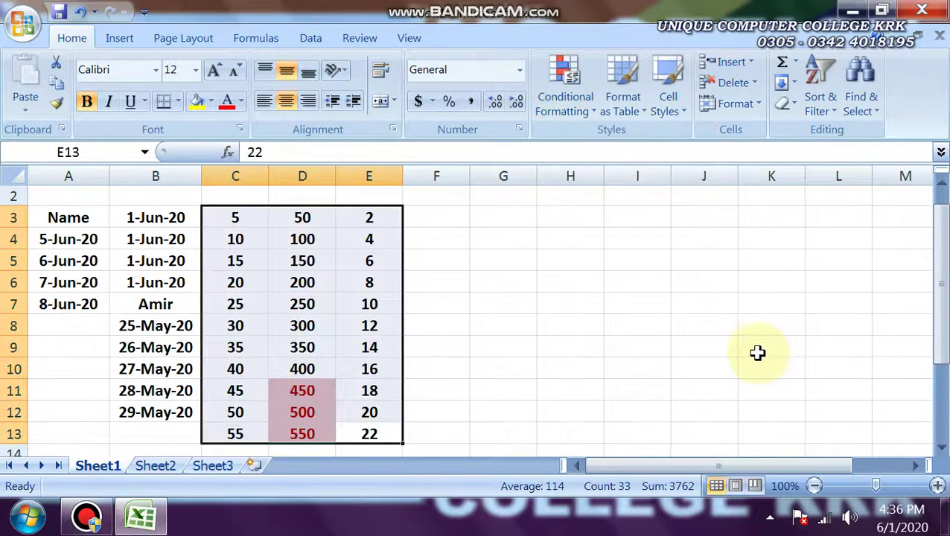
key(ctrl+z)
click(566, 105)
mouse_move(608, 157)
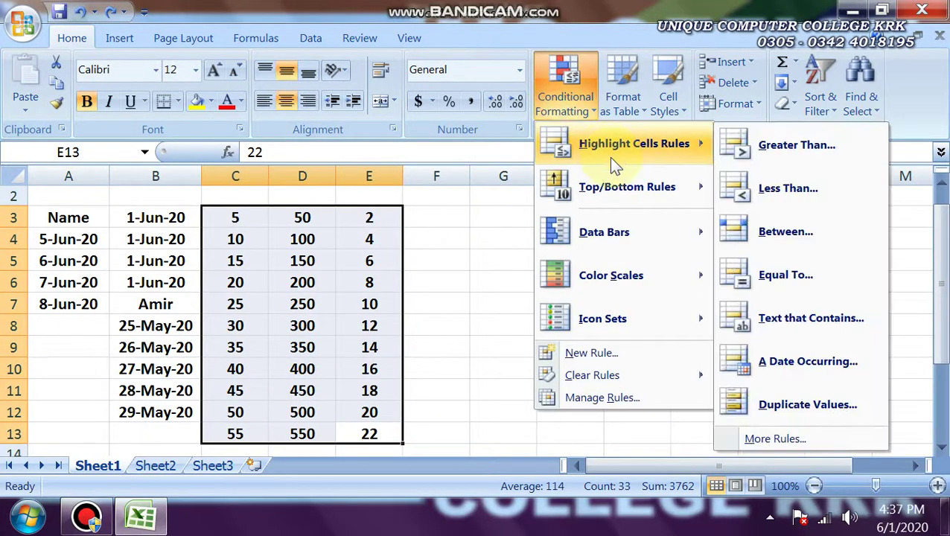
click(744, 197)
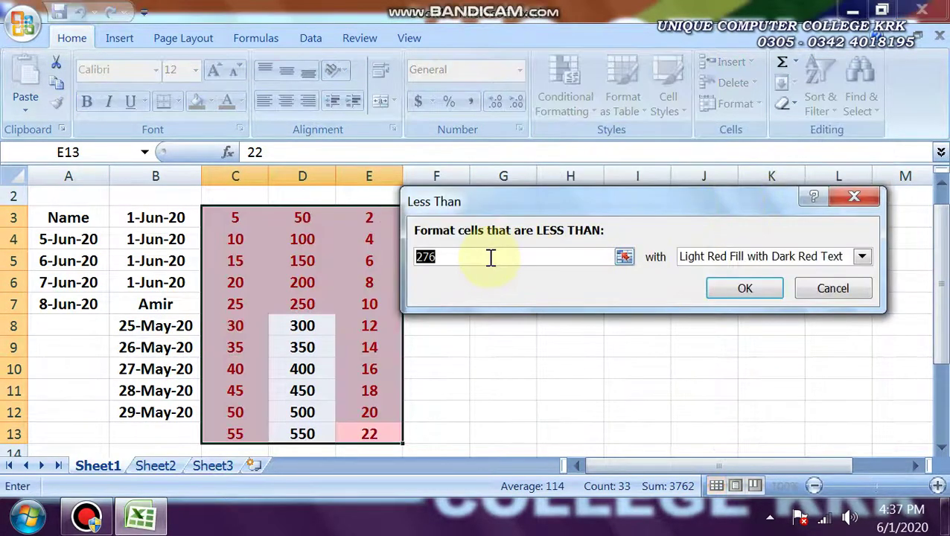
click(830, 288)
Preview a Top 10% rule on C3:E13 set to 20% with Light Red Fill with Dark Red Text, and discard it
click(564, 88)
mouse_move(587, 189)
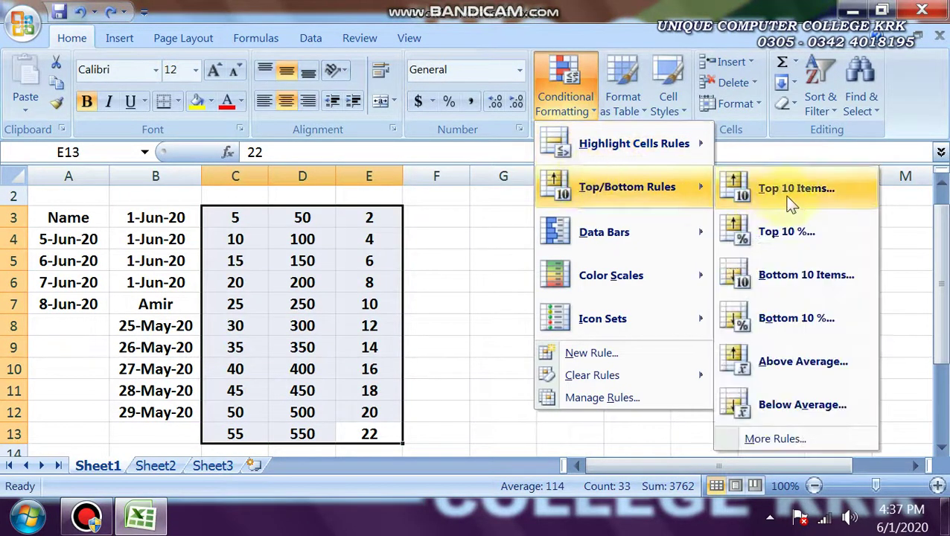
click(765, 235)
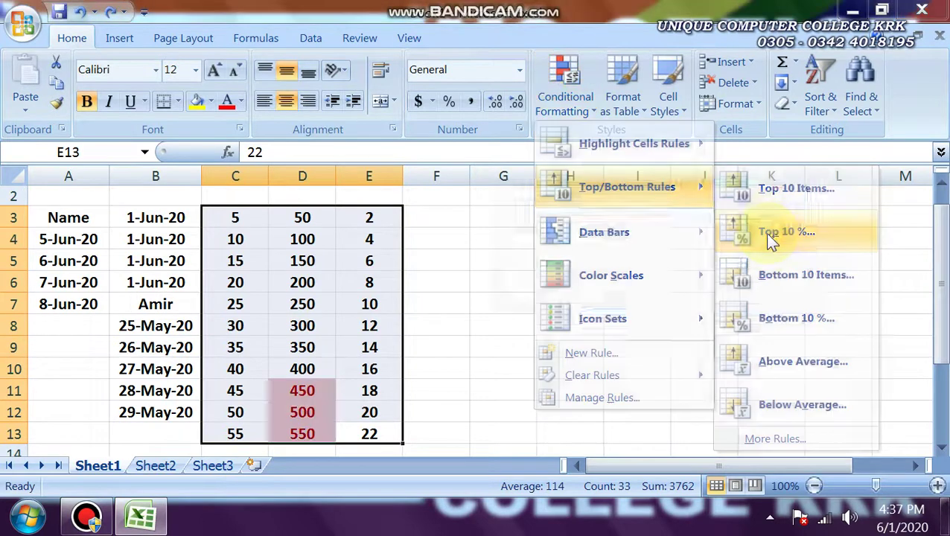
double_click(503, 256)
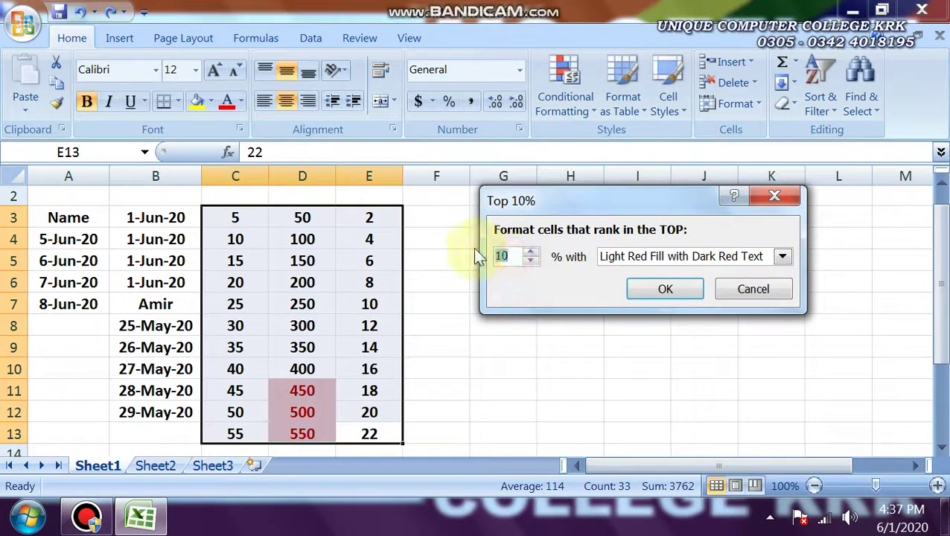
text(20)
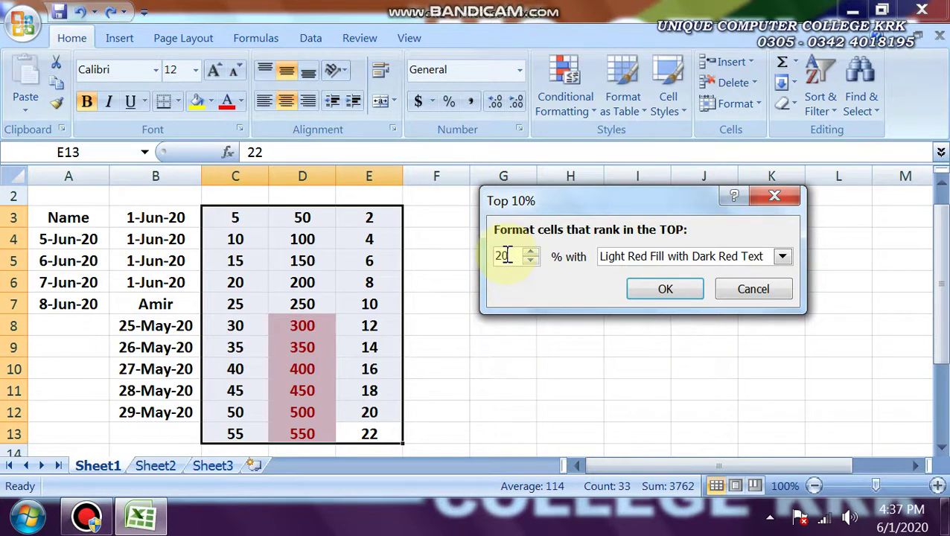
click(755, 287)
Preview a Top 10 Items rule on C3:E13 set to the top 5 items, and discard it
click(563, 105)
mouse_move(609, 195)
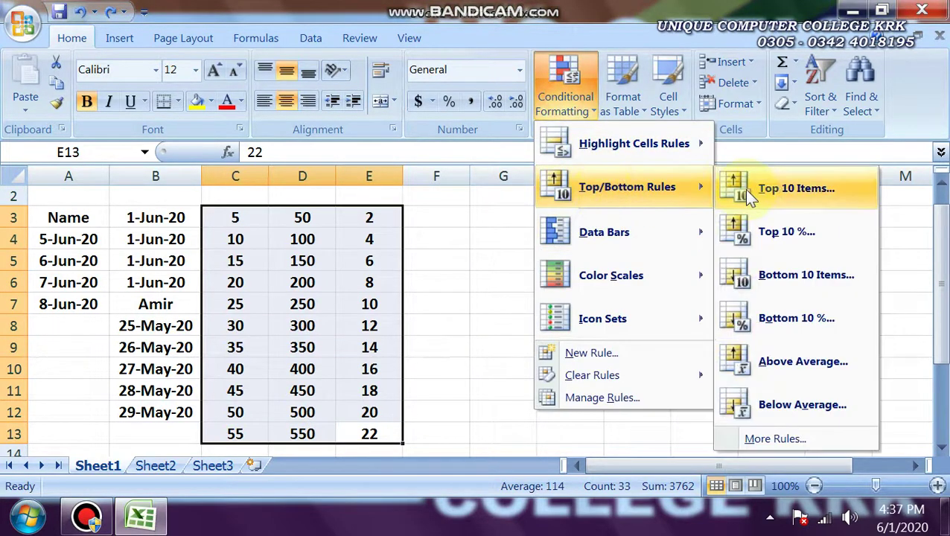
click(744, 128)
double_click(512, 254)
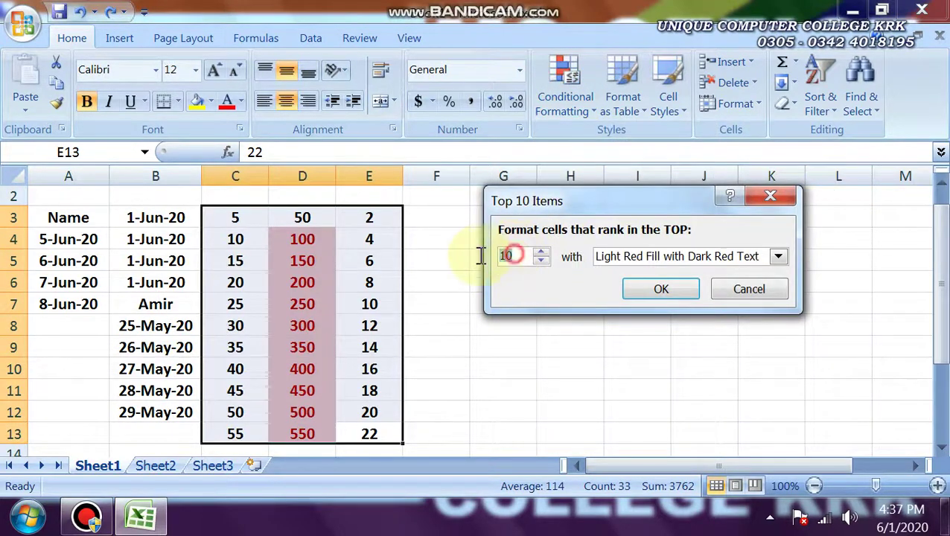
text(5)
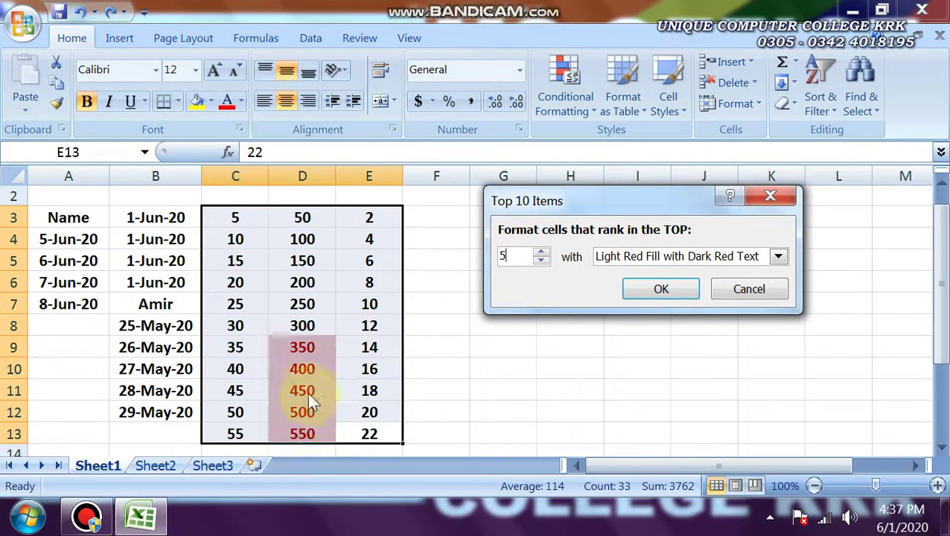
click(746, 288)
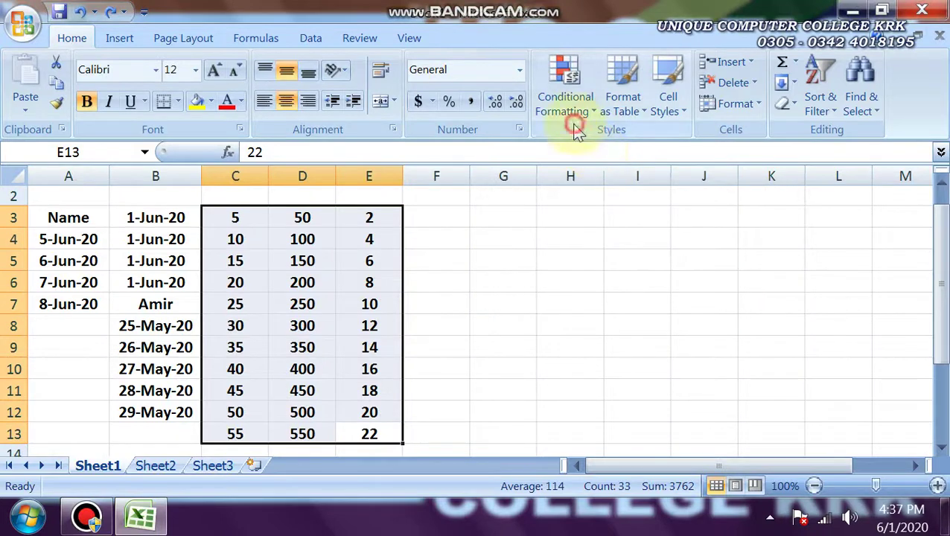
Preview a Top 10% rule on C3:E13 set to 40%, and discard it
click(564, 110)
mouse_move(608, 195)
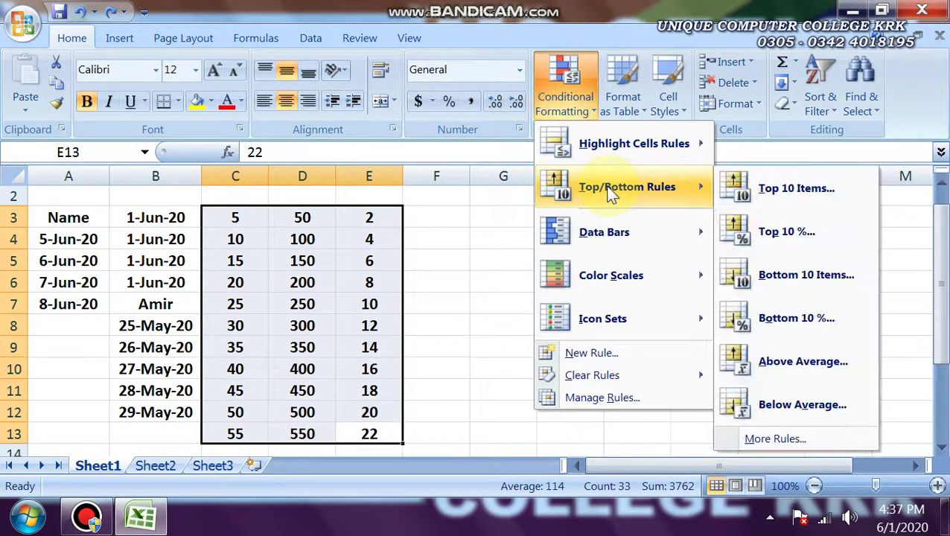
click(751, 230)
drag(521, 264, 485, 259)
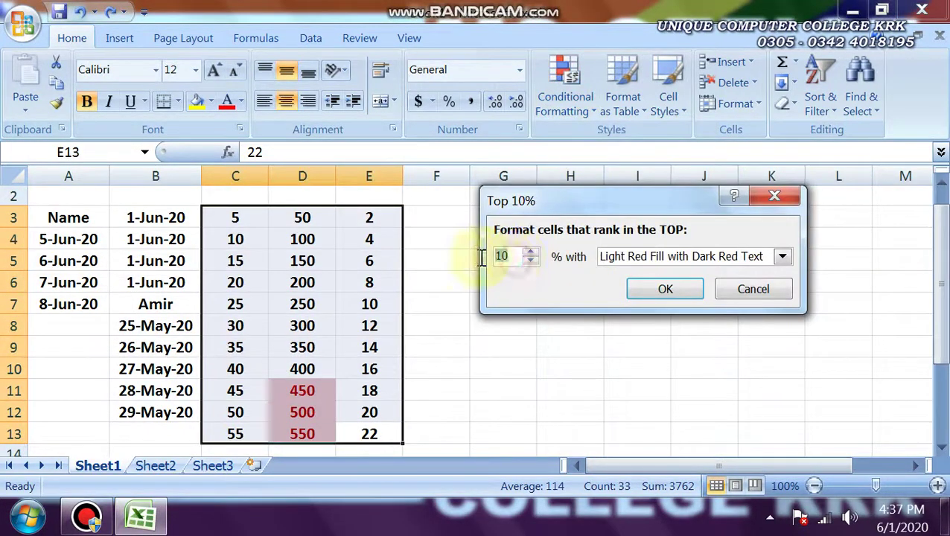
text(40)
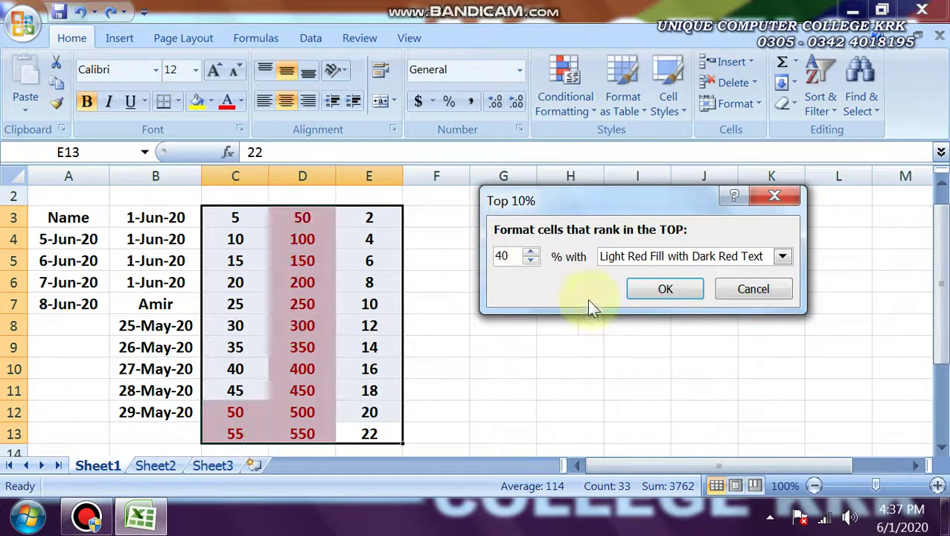
click(767, 290)
click(564, 86)
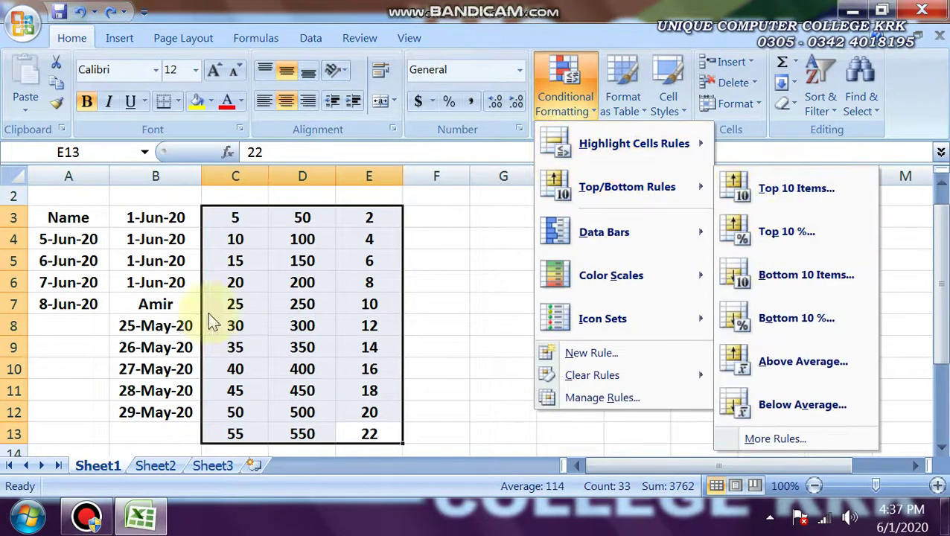
click(86, 515)
click(85, 517)
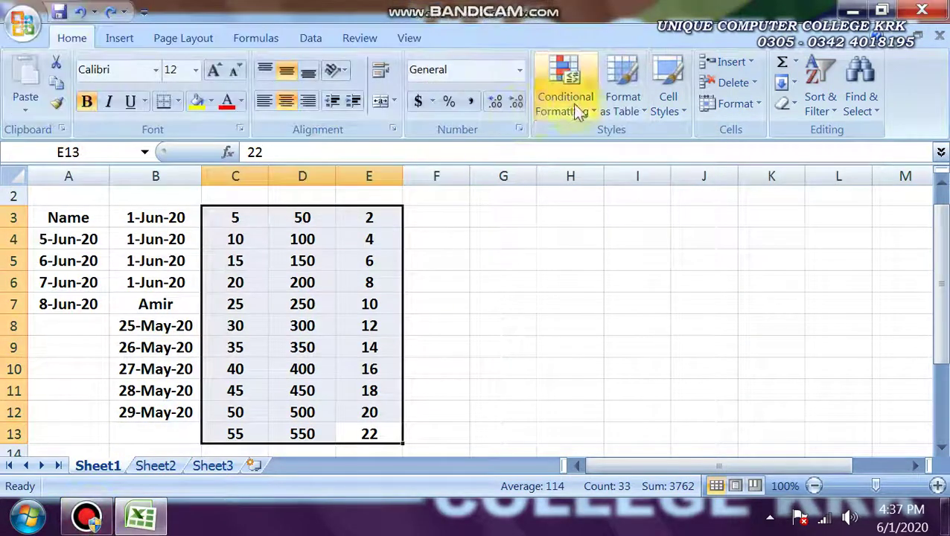
Preview a Bottom 10 Items rule on C3:E13 set to the bottom 5 and bottom 3 items, and discard it
click(571, 102)
mouse_move(622, 188)
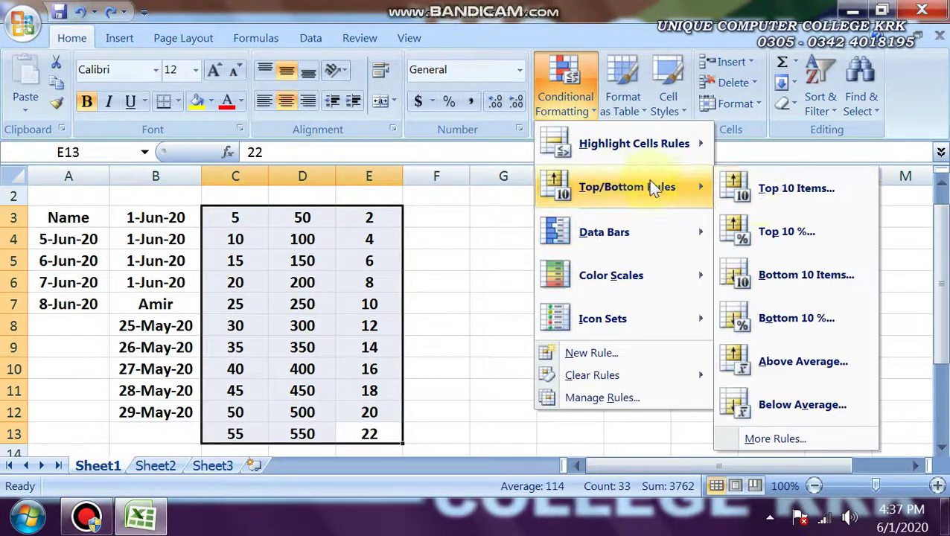
click(774, 277)
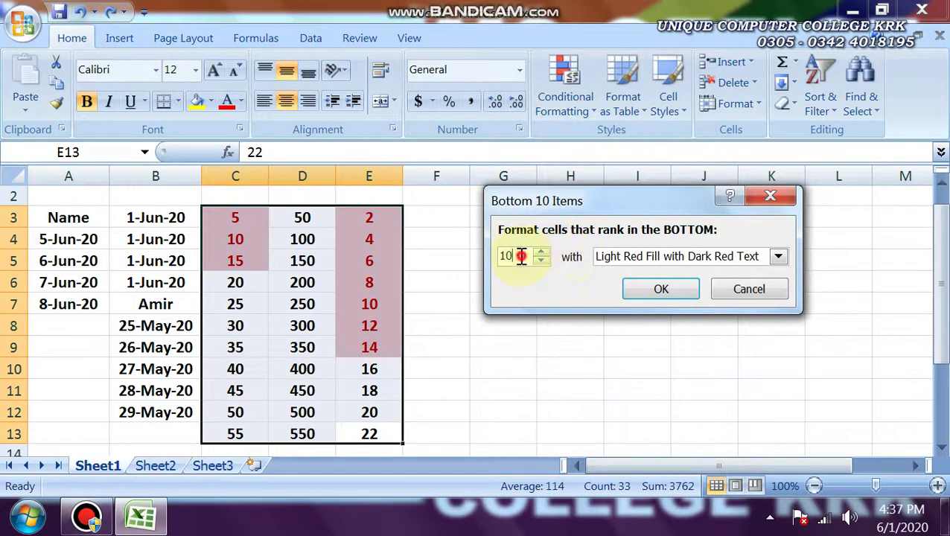
text(5)
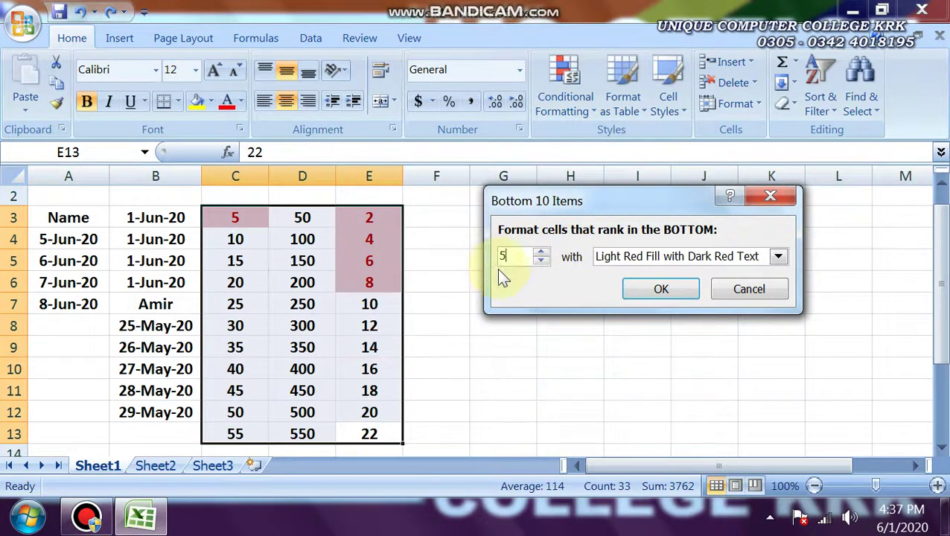
key(BackSpace)
text(3)
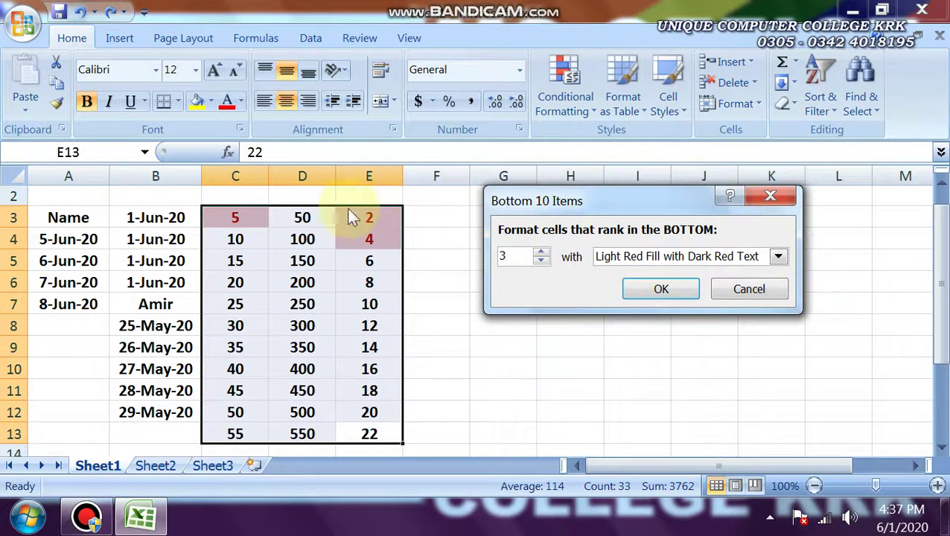
click(751, 289)
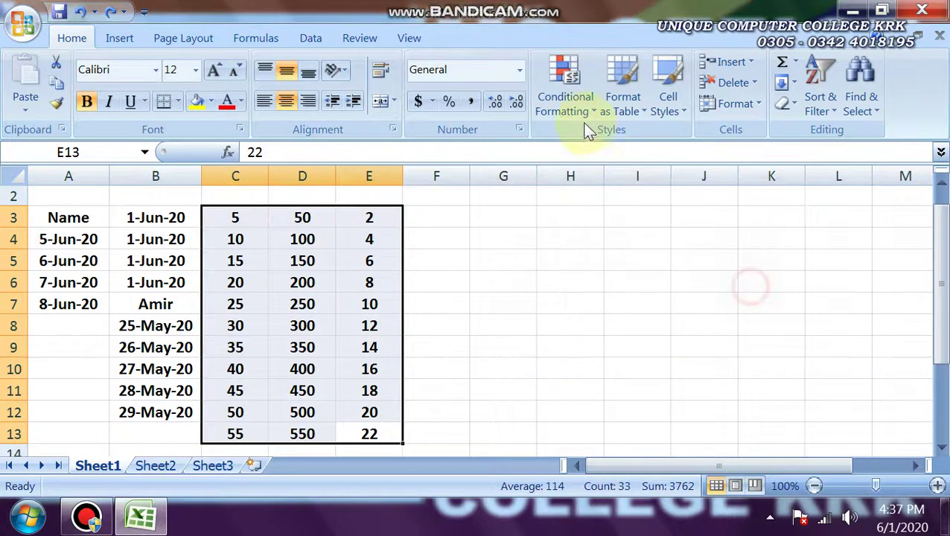
Preview a Bottom 10% rule on C3:E13 set to 20%, try another format option, and discard it
click(565, 95)
mouse_move(607, 187)
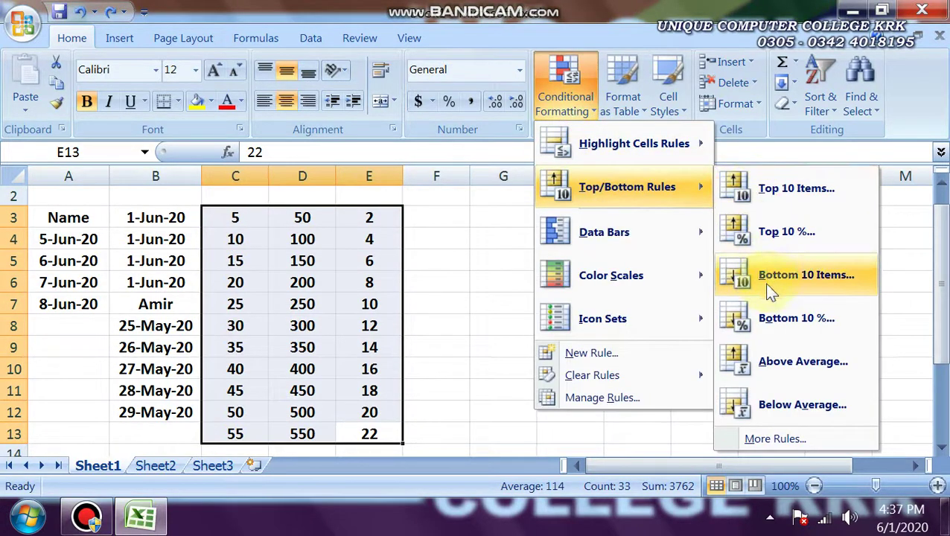
click(761, 319)
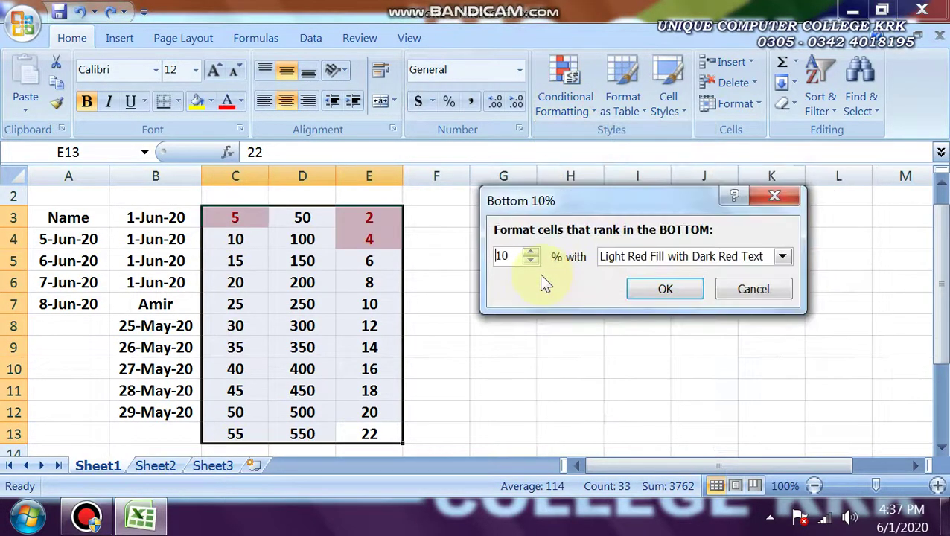
drag(515, 259, 474, 258)
text(20)
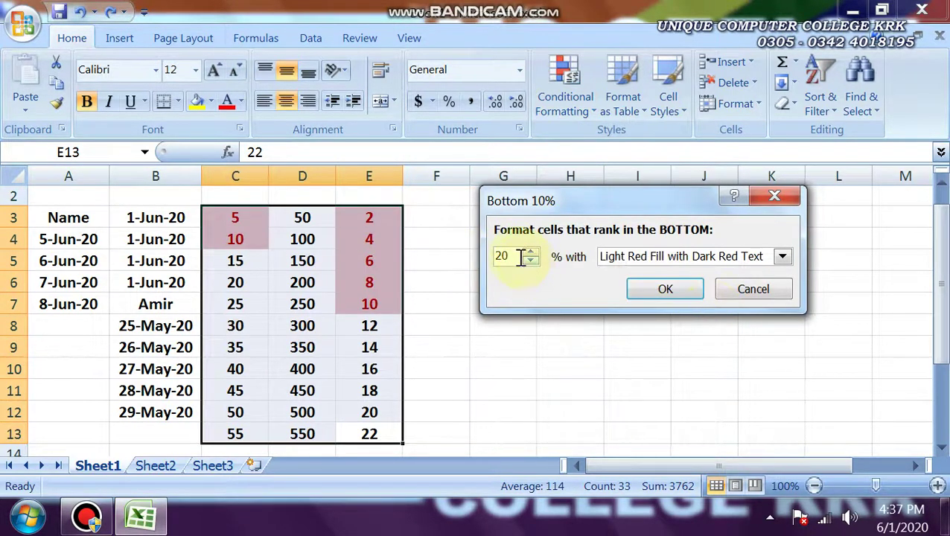
click(684, 257)
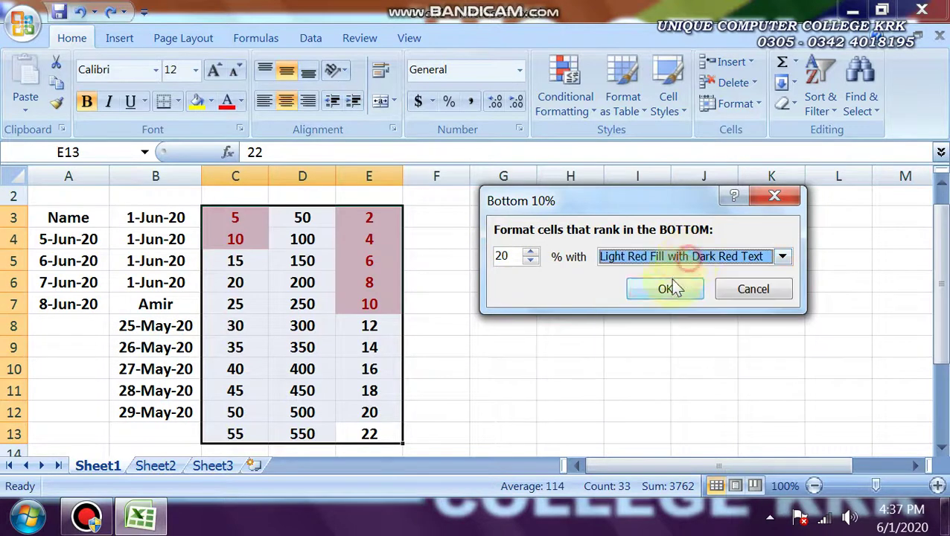
click(622, 256)
click(618, 299)
click(753, 289)
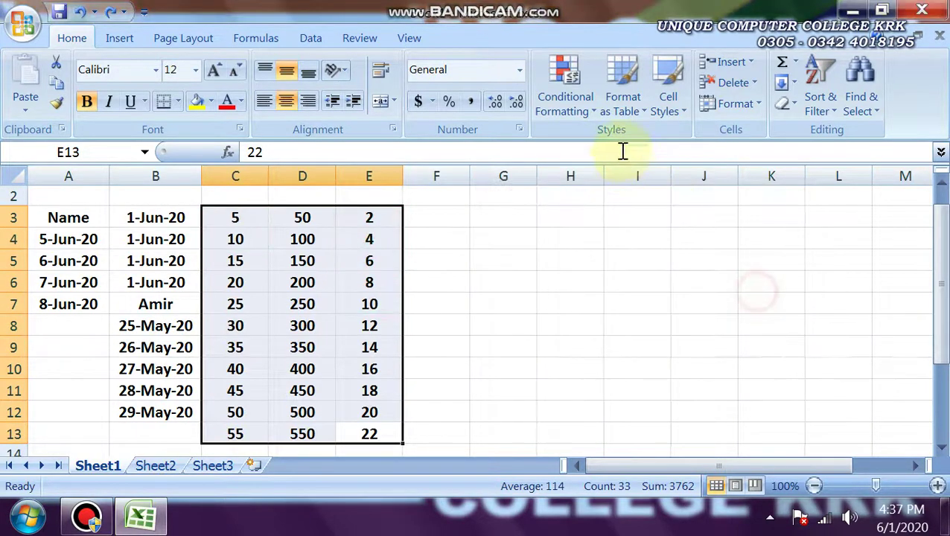
Apply an Above Average rule to C3:E13 using Green Fill with Dark Green Text, and undo it
click(565, 86)
mouse_move(607, 192)
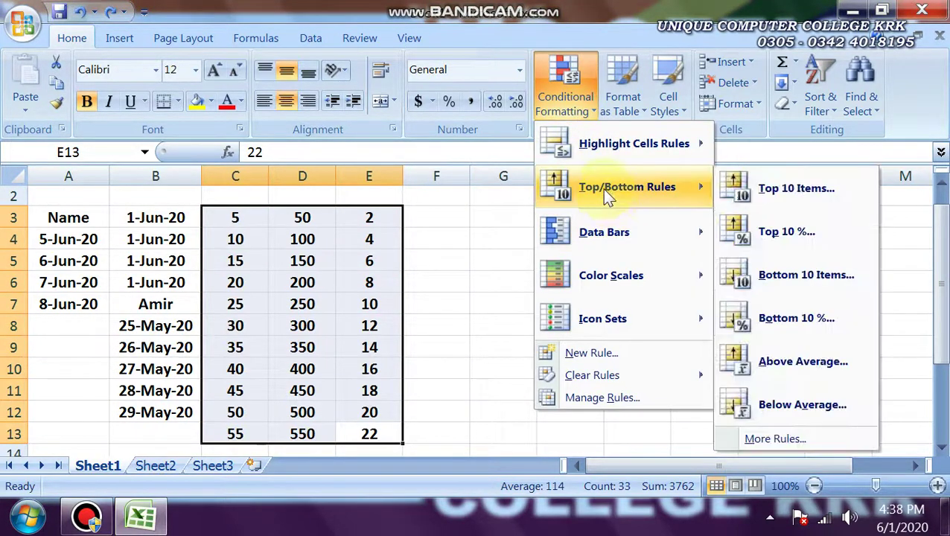
click(767, 361)
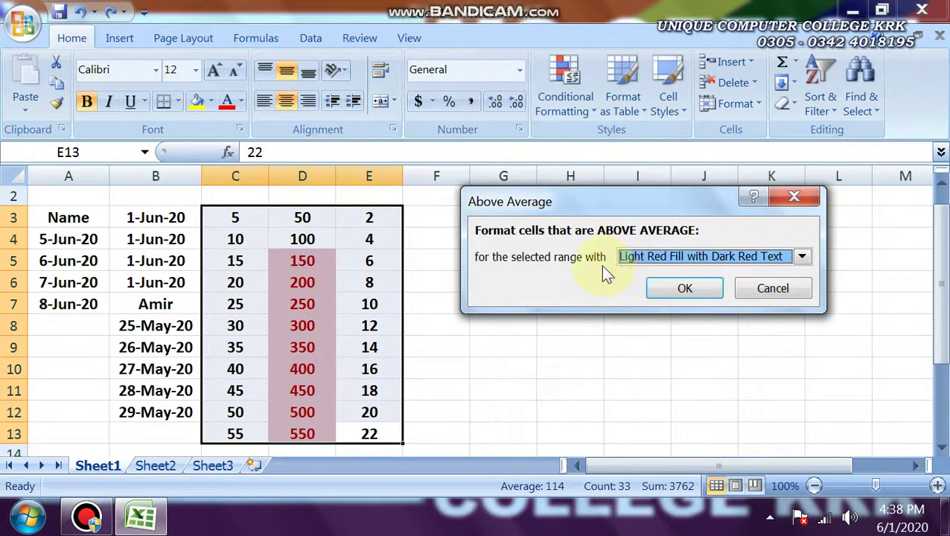
click(645, 257)
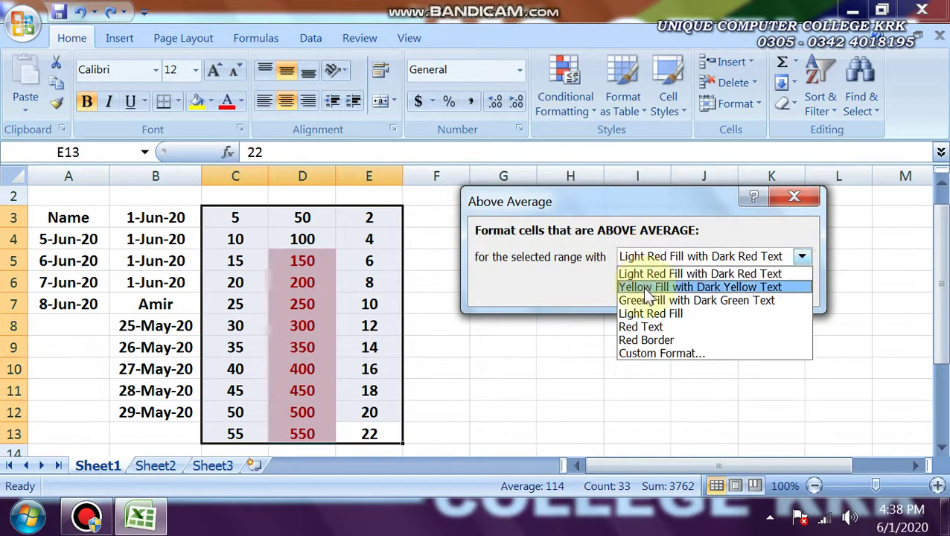
click(646, 301)
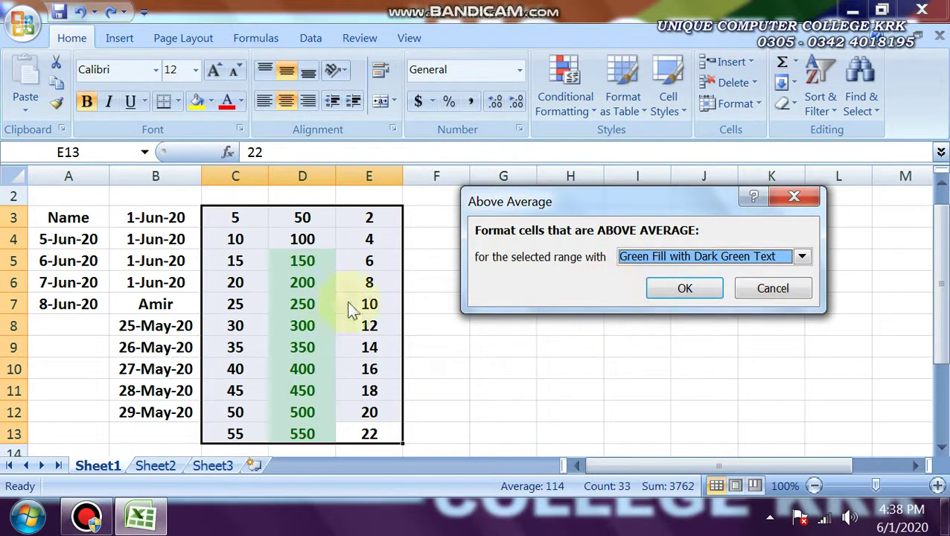
click(688, 286)
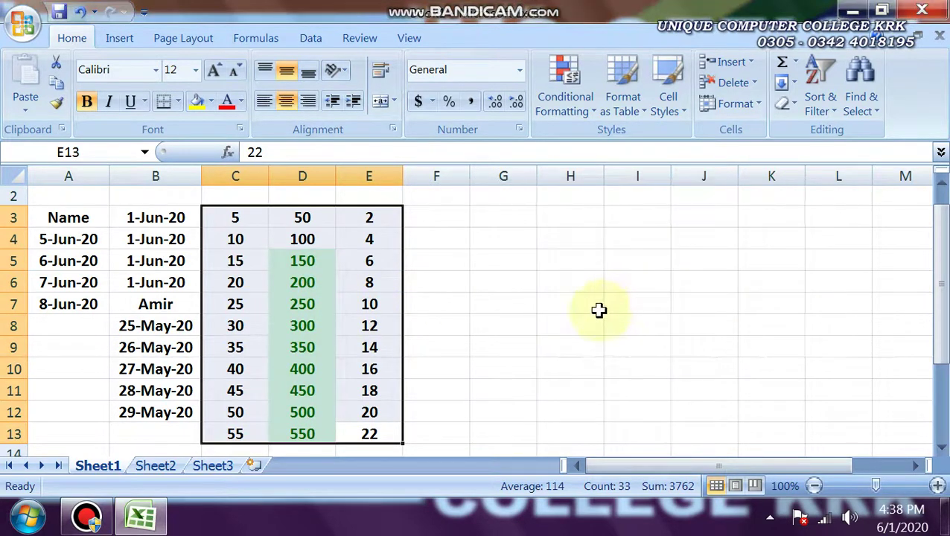
key(ctrl+z)
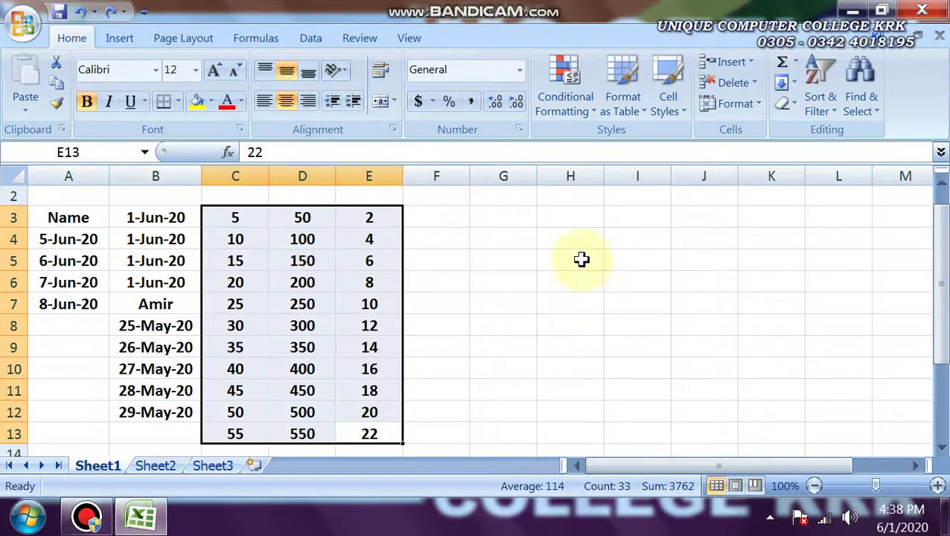
Preview a Below Average rule on C3:E13 using Green Fill with Dark Green Text, and discard it
click(564, 101)
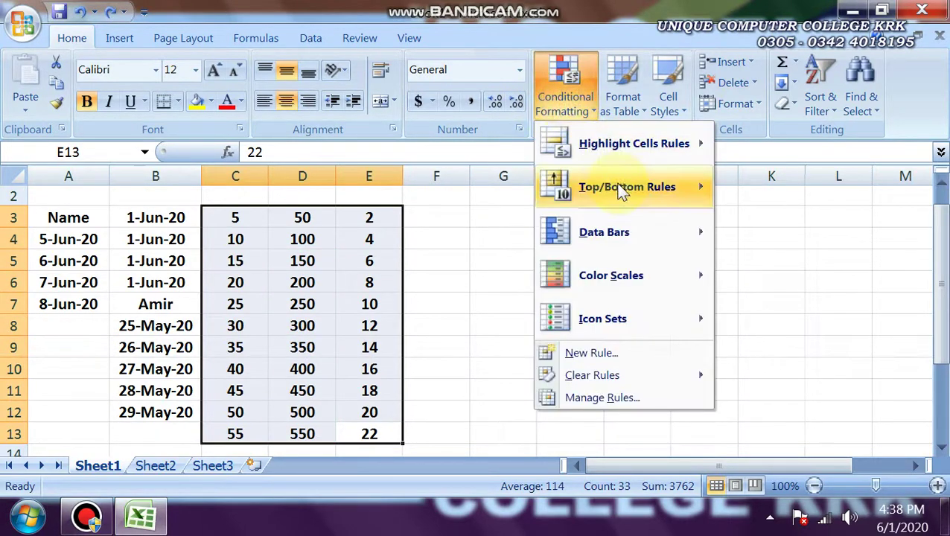
mouse_move(619, 191)
click(769, 411)
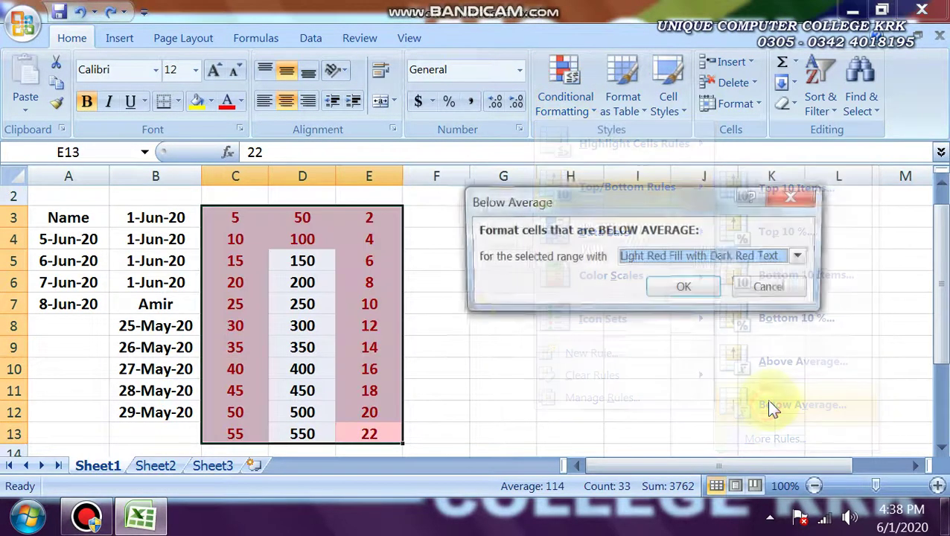
click(634, 257)
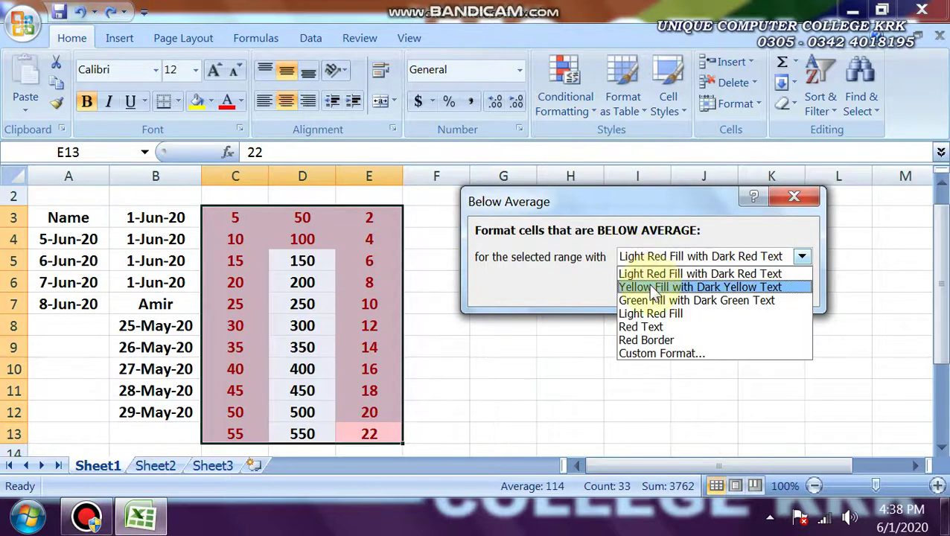
click(649, 301)
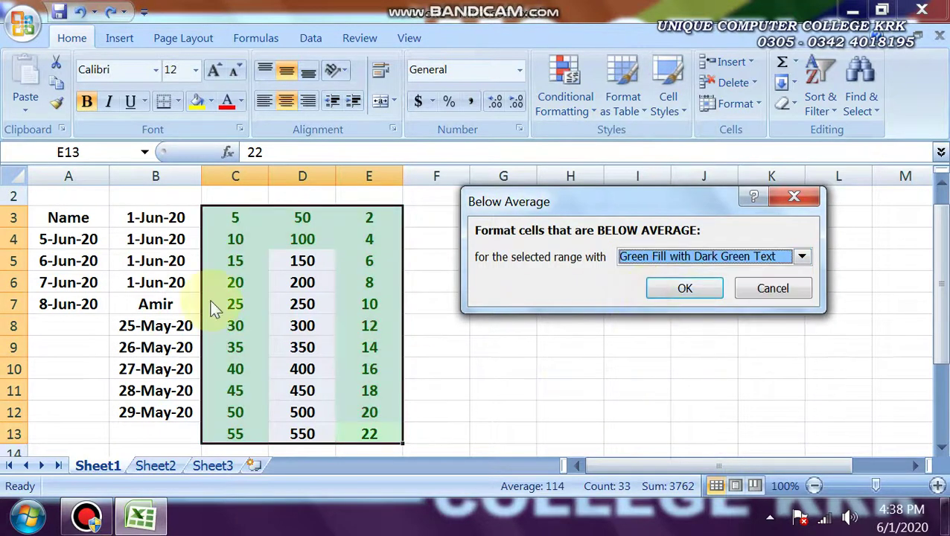
click(744, 295)
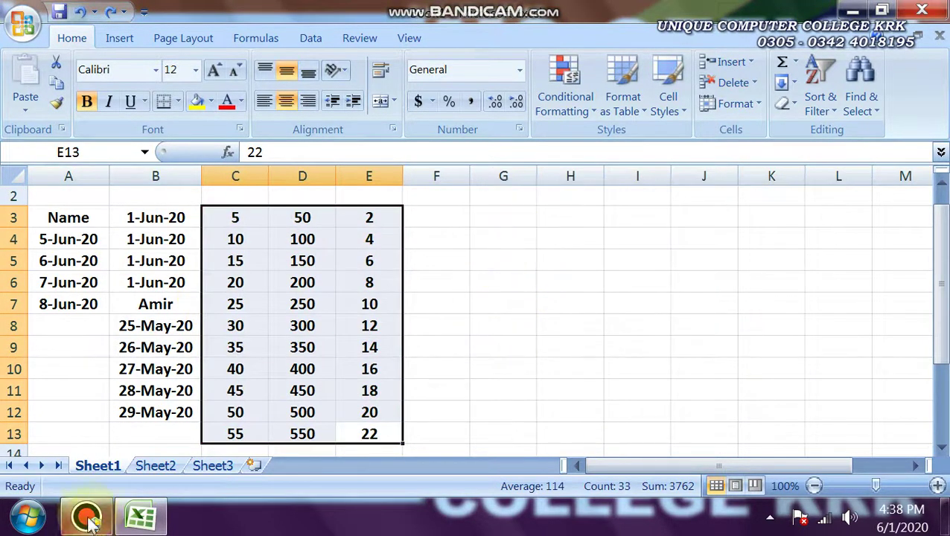
Preview the Greater Than highlight cells rule on C3:E13 with its default settings, and discard it
mouse_move(88, 524)
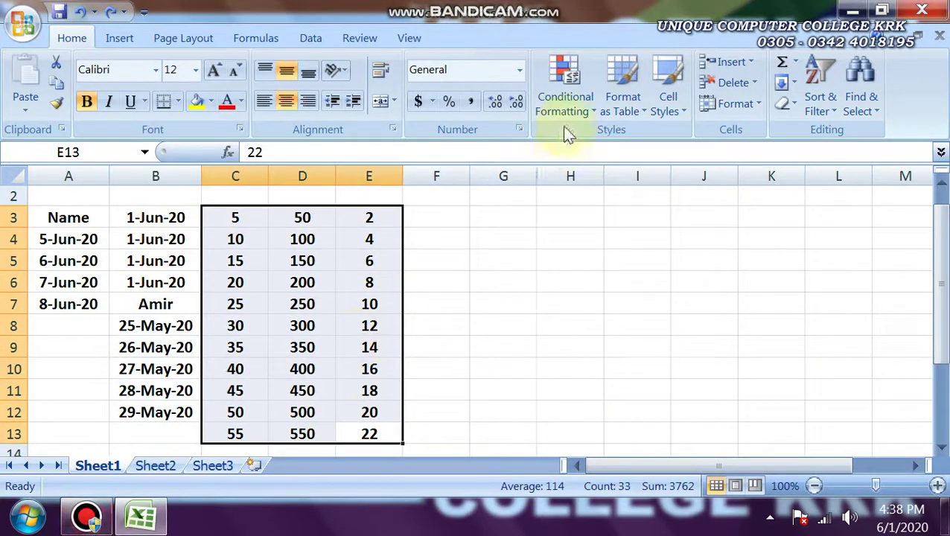
click(565, 110)
mouse_move(596, 143)
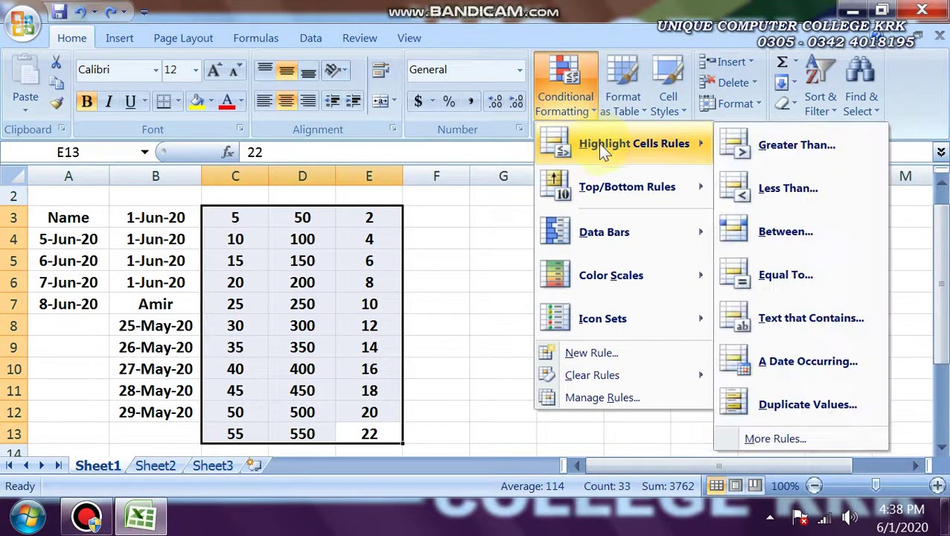
click(760, 151)
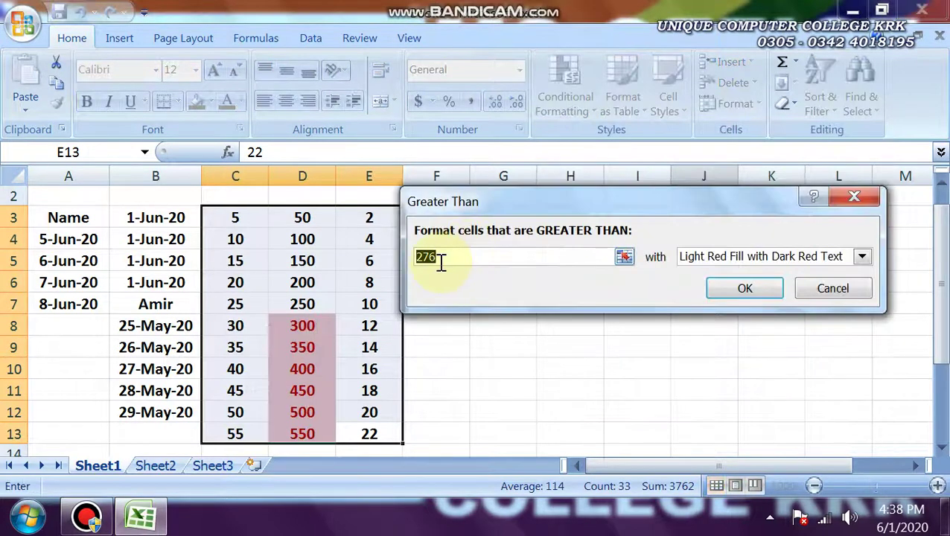
click(819, 287)
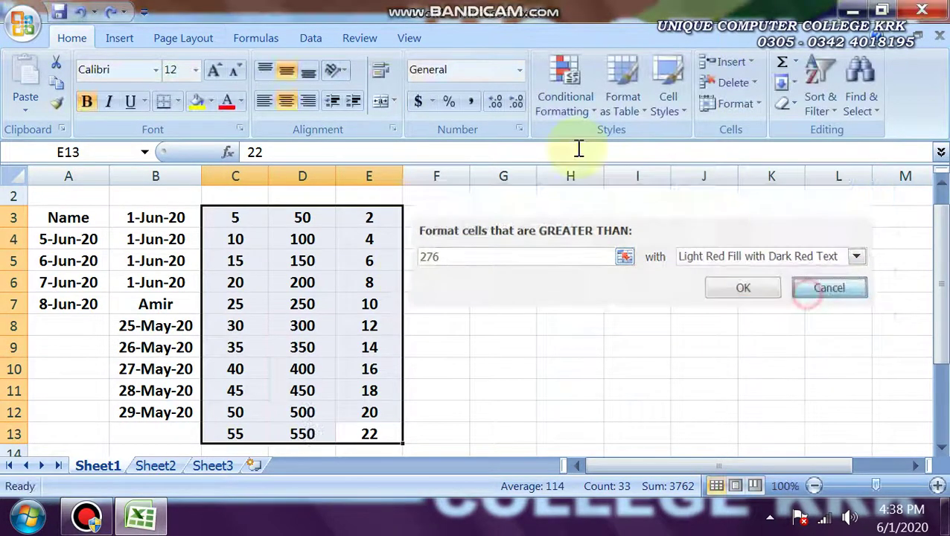
click(566, 108)
mouse_move(612, 142)
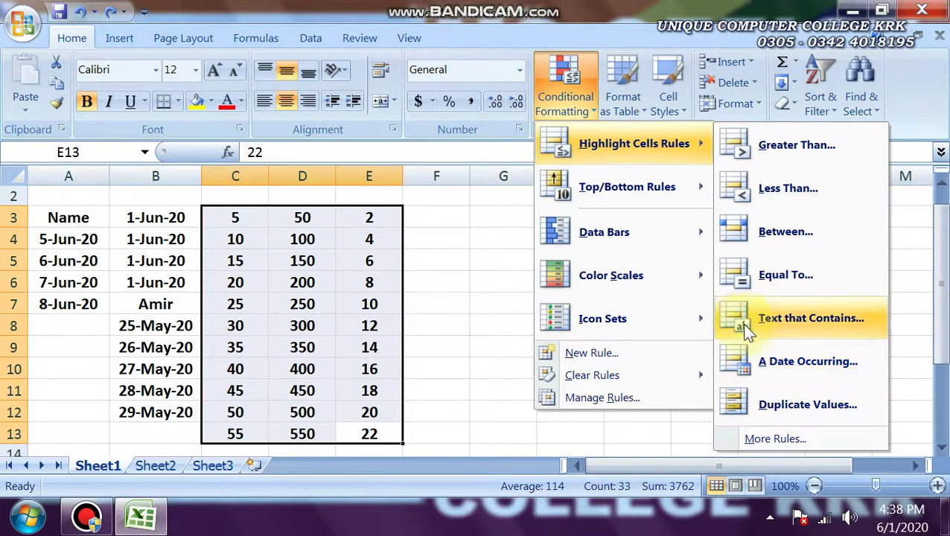
mouse_move(644, 184)
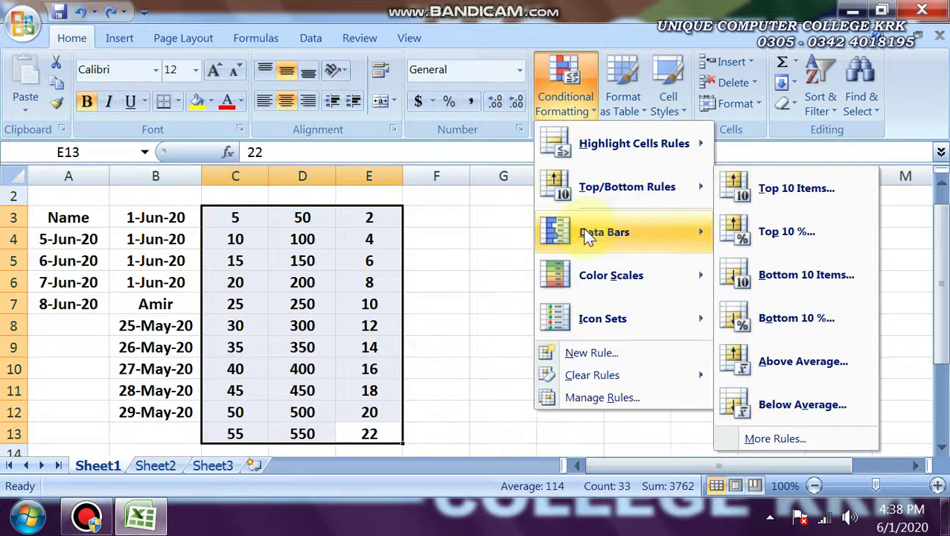
mouse_move(586, 235)
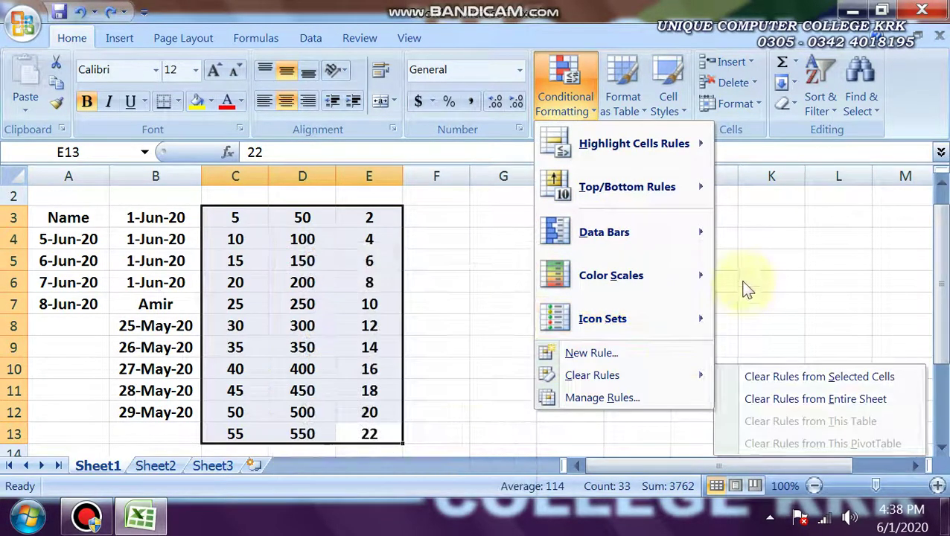
click(746, 291)
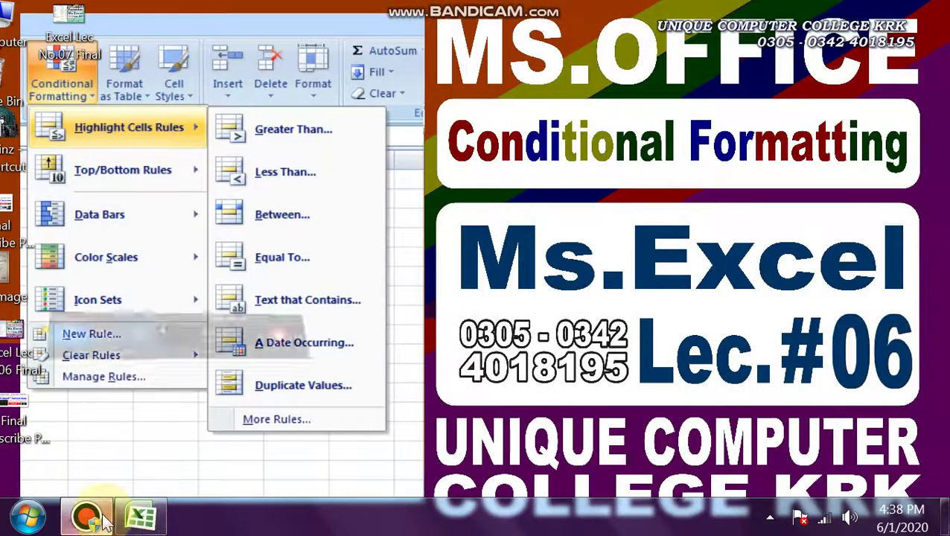
click(108, 523)
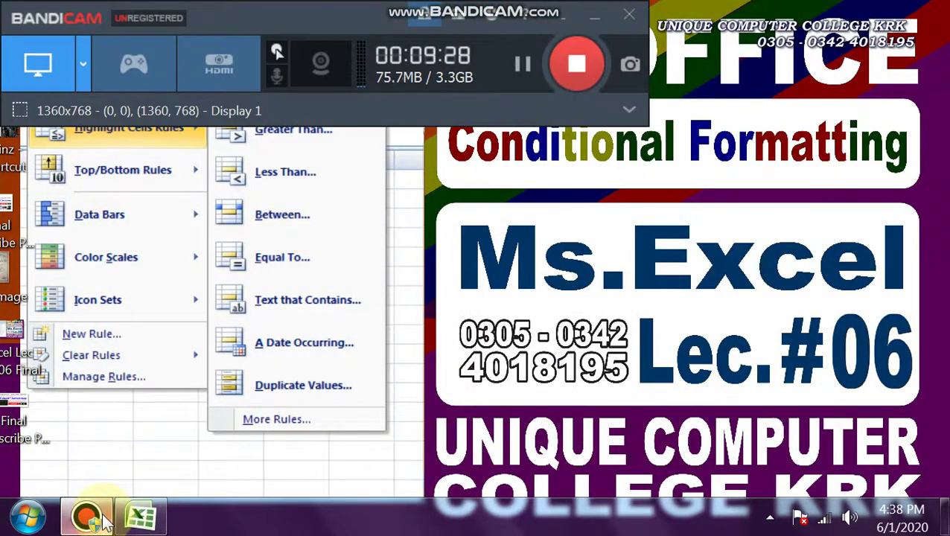
click(105, 521)
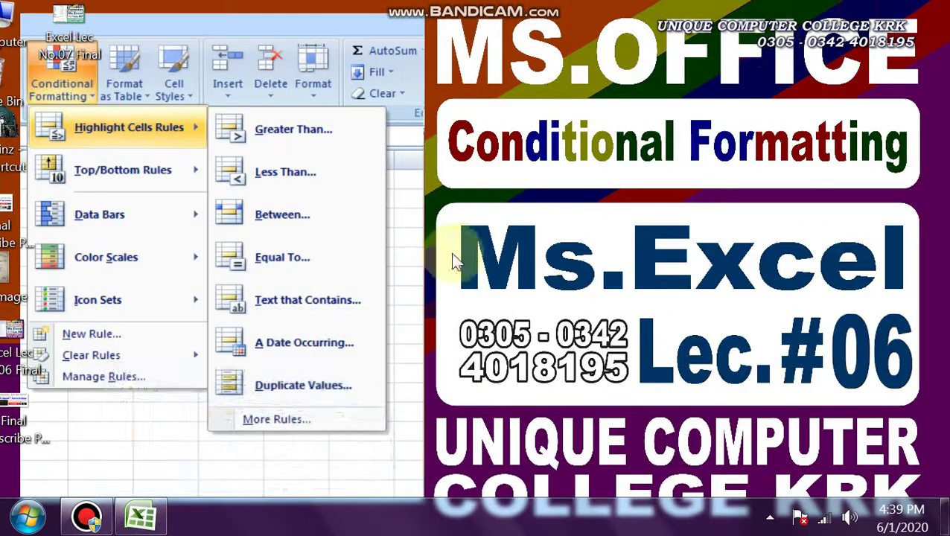
click(85, 517)
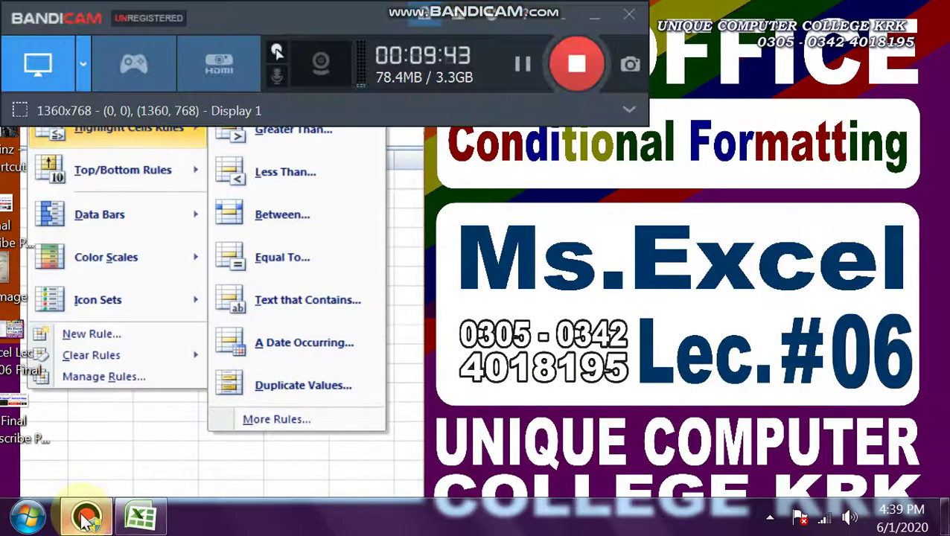
click(85, 517)
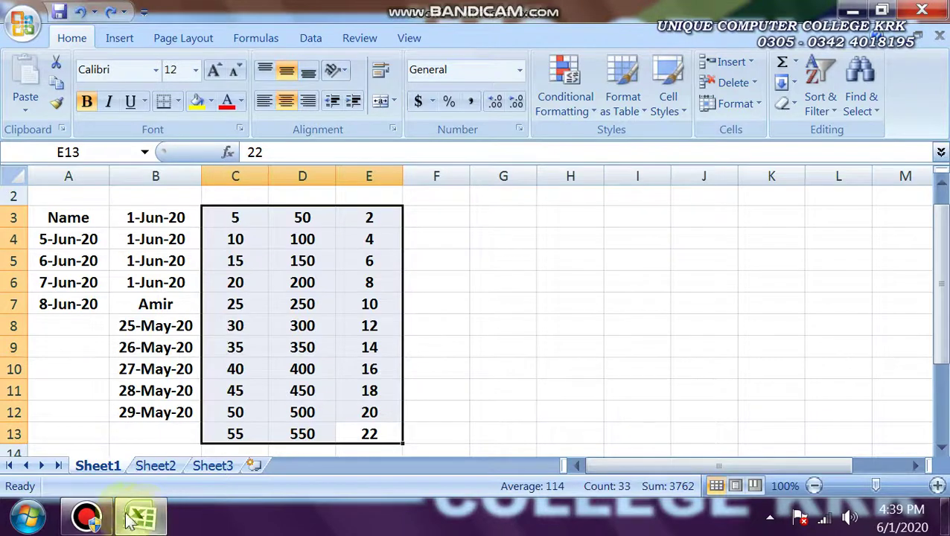
mouse_move(93, 521)
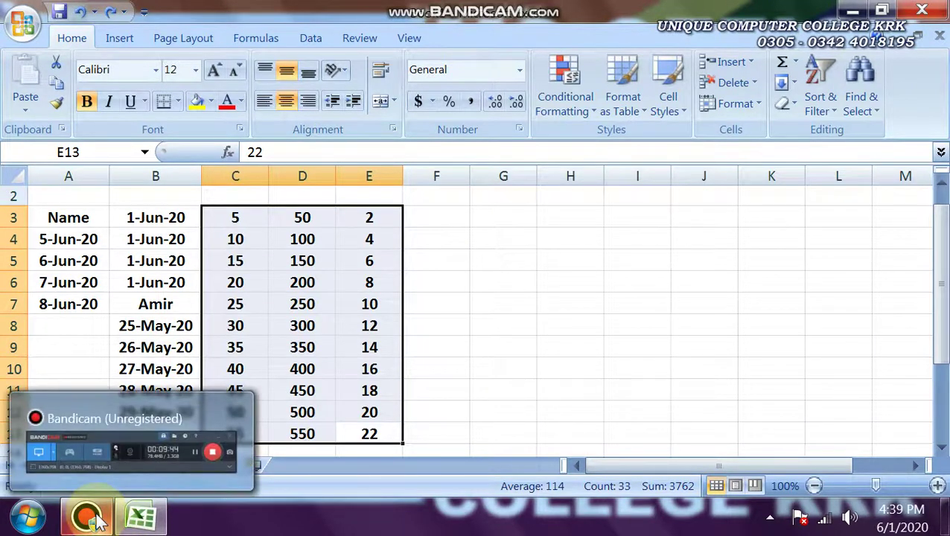